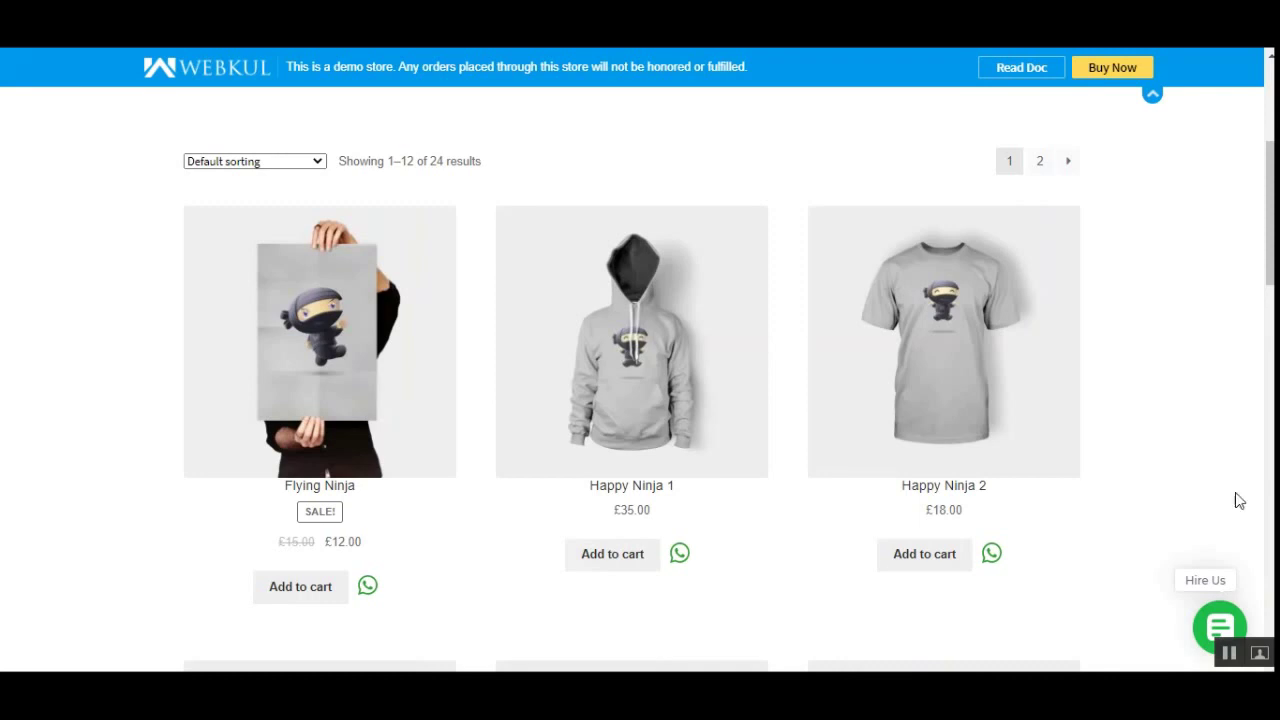
# - Look through the Shop page's product listing with its WhatsApp purchase icons and open the Flying Ninja product page
pyautogui.scroll(4, 1241, 500)
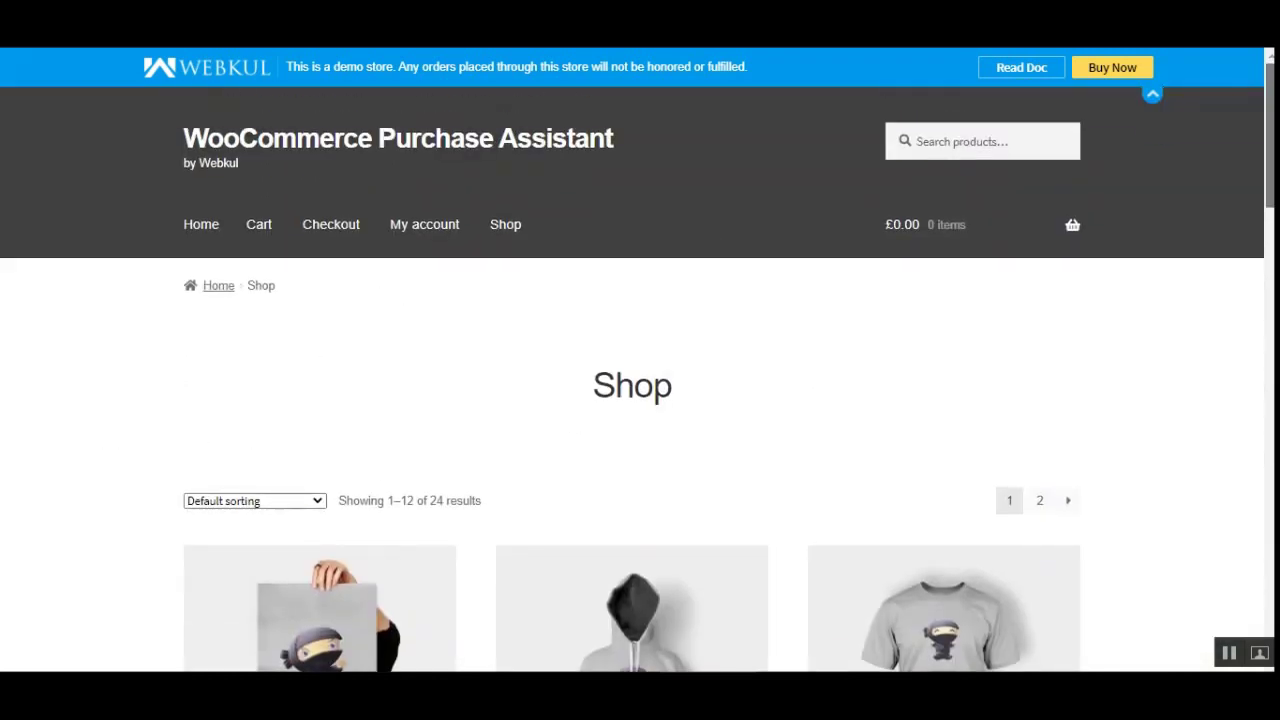
pyautogui.scroll(-2, 1270, 150)
pyautogui.scroll(-2, 1240, 260)
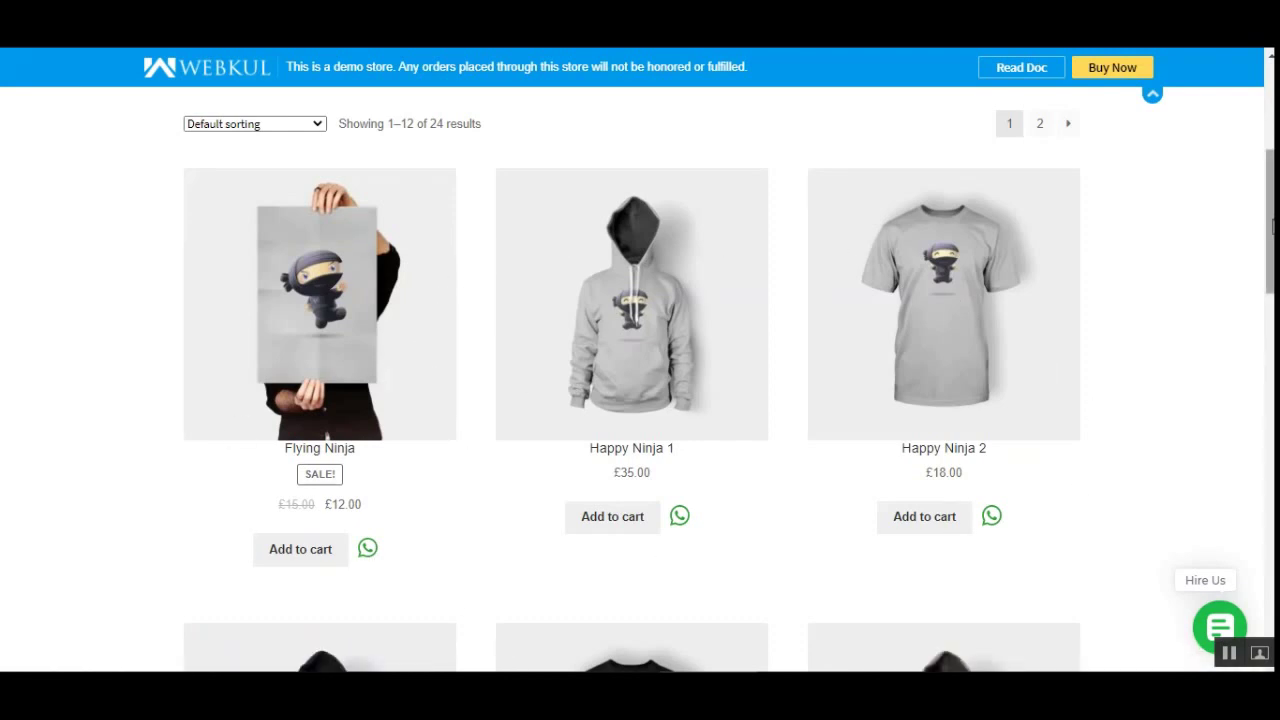
pyautogui.moveTo(1267, 235); pyautogui.dragTo(1265, 312)
pyautogui.scroll(3, 1265, 312)
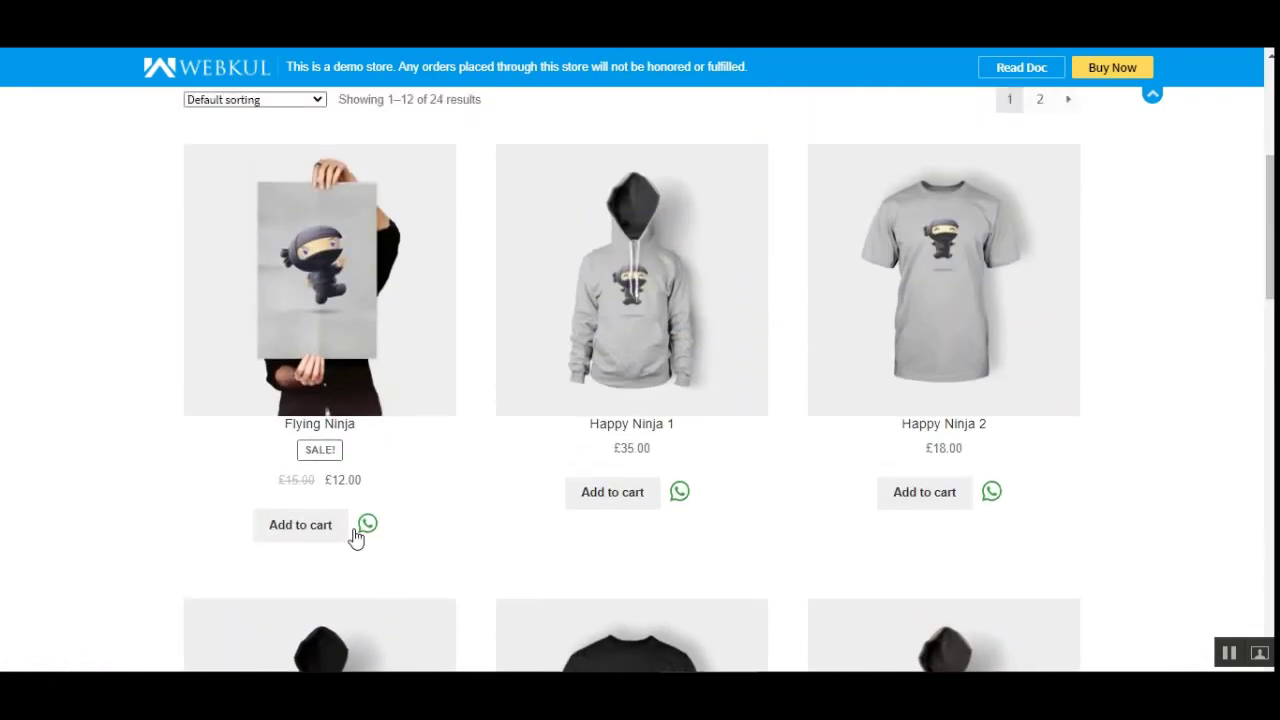
pyautogui.click(371, 306)
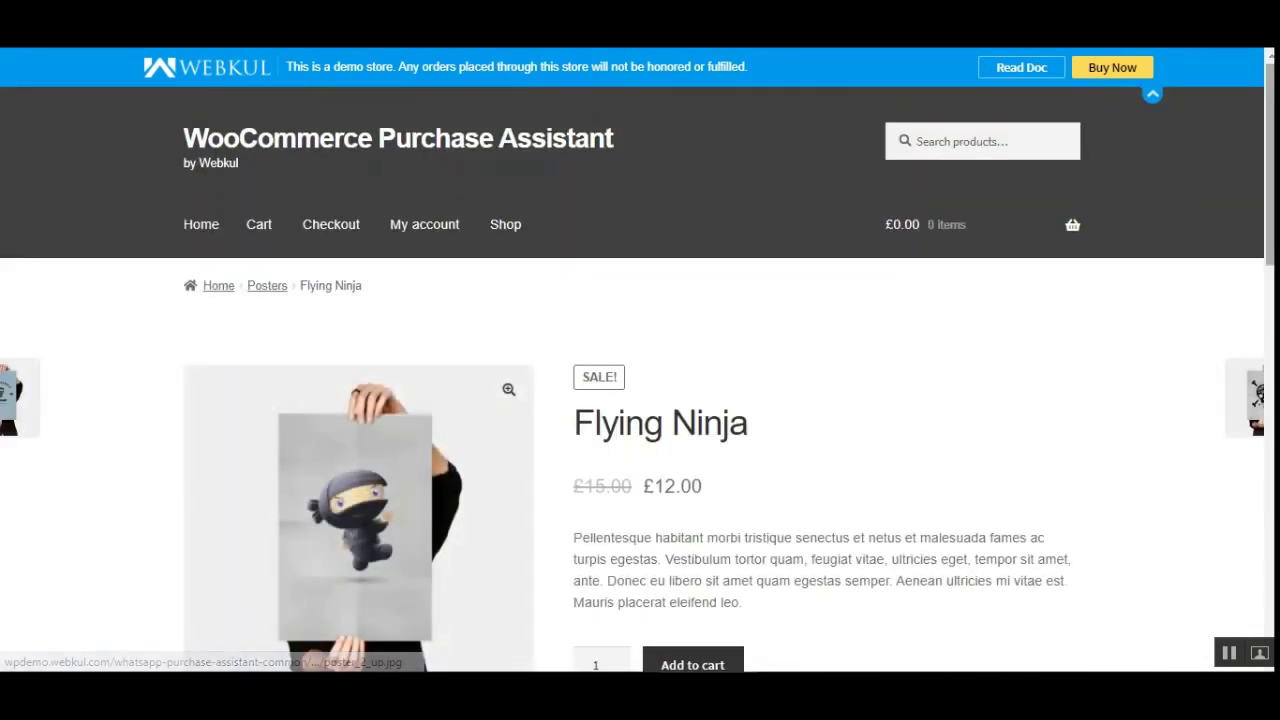
# - Examine the Flying Ninja product page, including its description, Add to cart and Purchase on WhatsApp options
pyautogui.scroll(-3, 1154, 329)
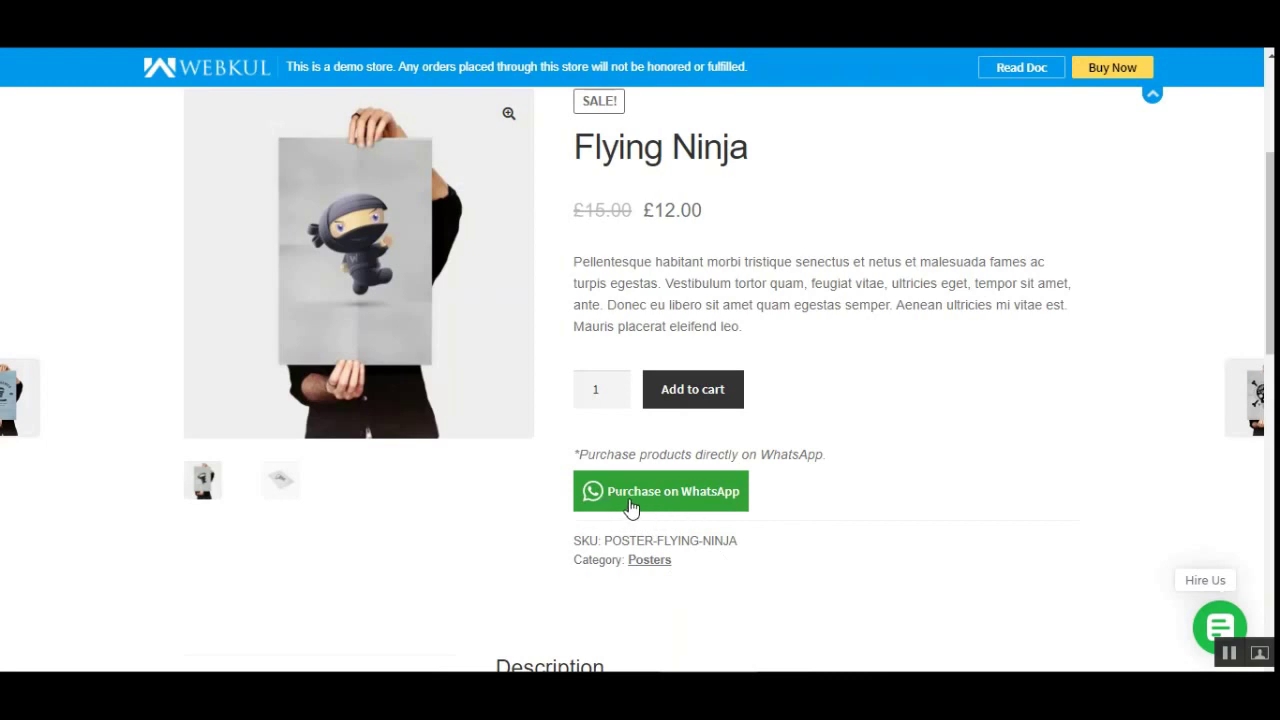
pyautogui.moveTo(1270, 250); pyautogui.dragTo(1270, 162)
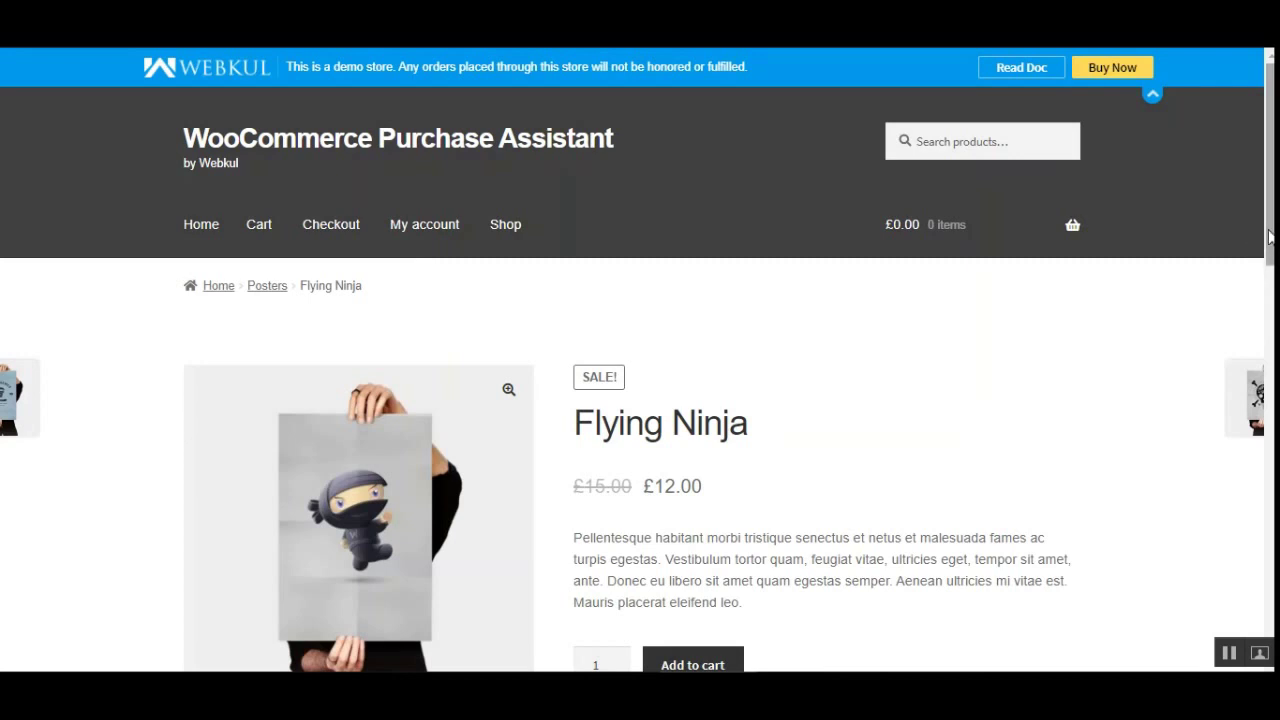
pyautogui.scroll(-3, 743, 443)
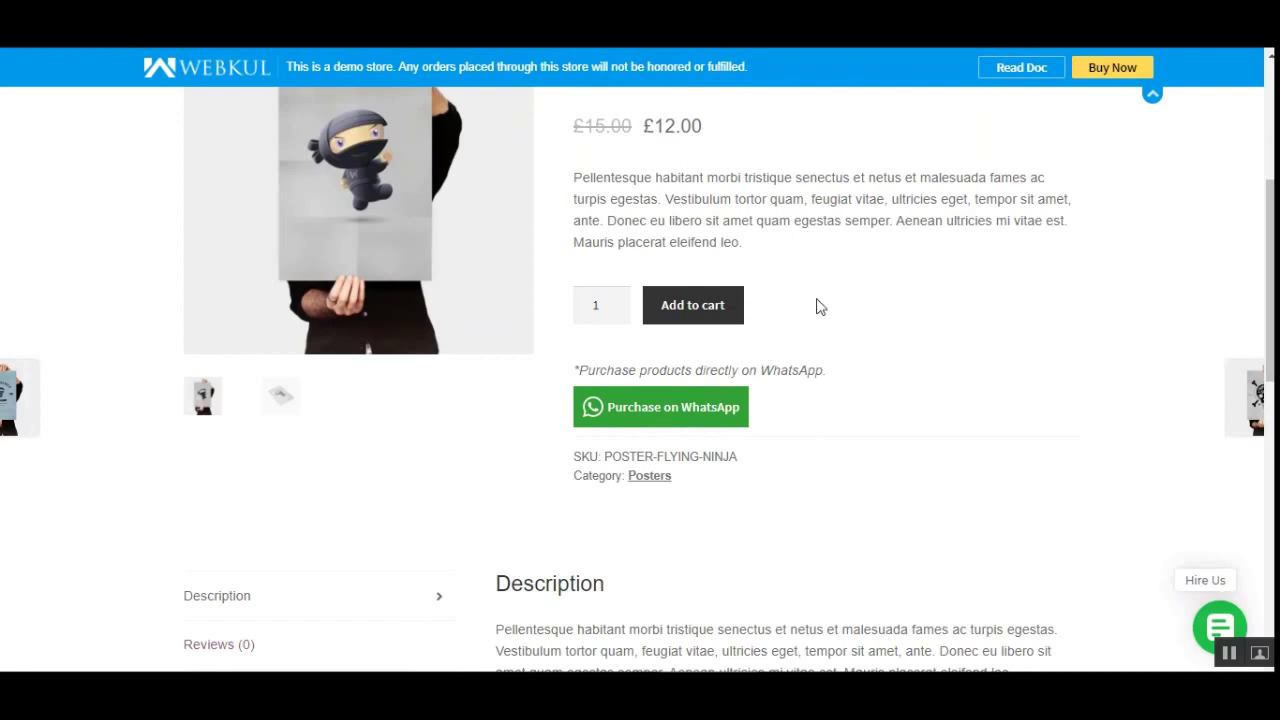
pyautogui.scroll(3, 871, 517)
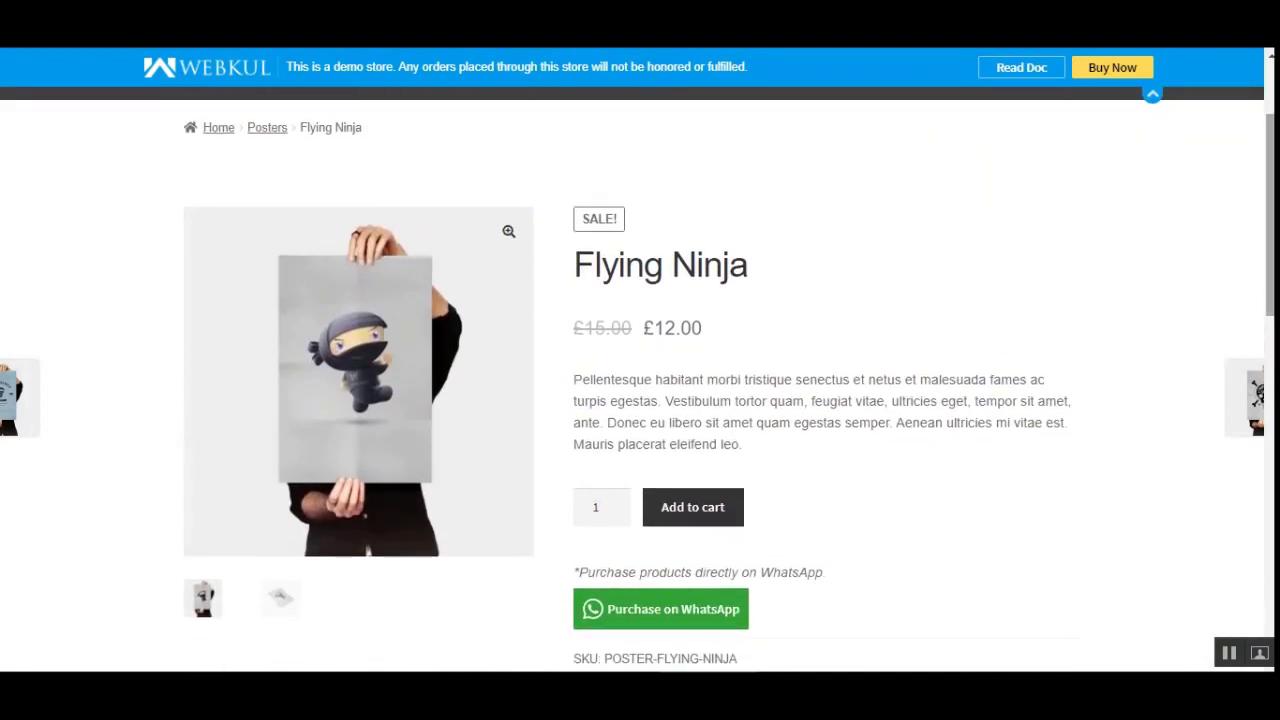
pyautogui.scroll(-1, 815, 510)
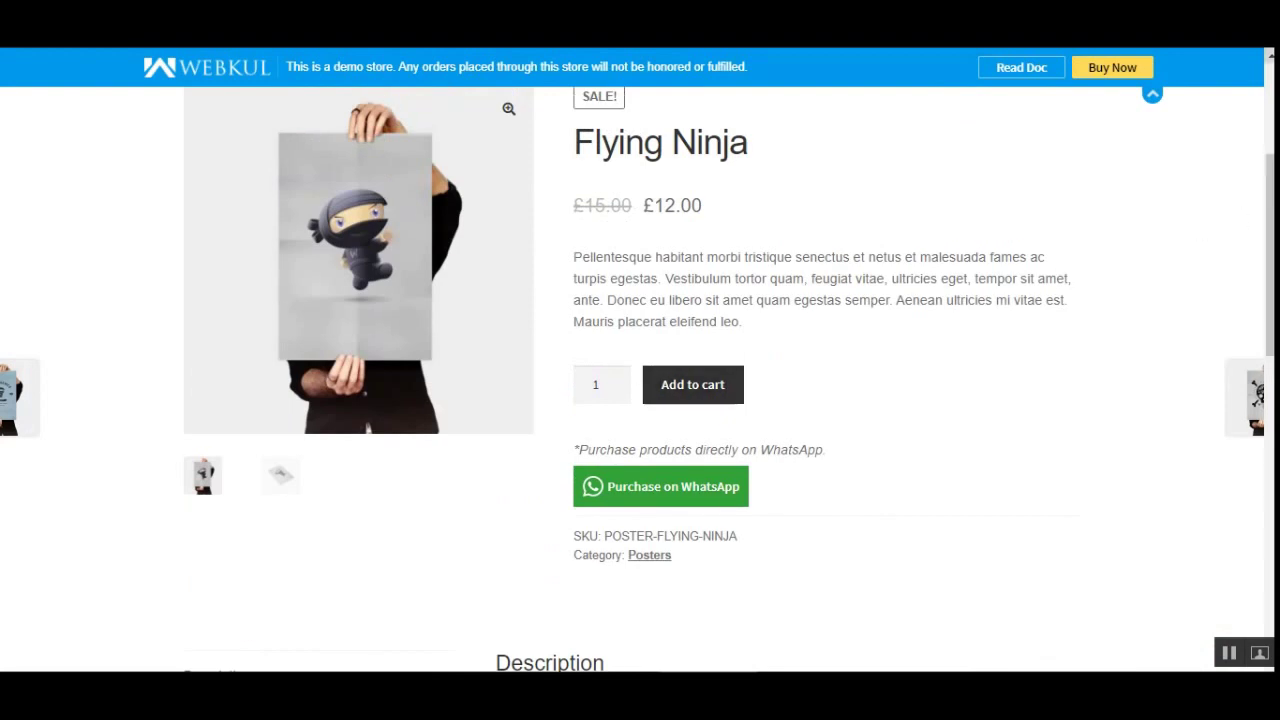
pyautogui.scroll(3, 640, 380)
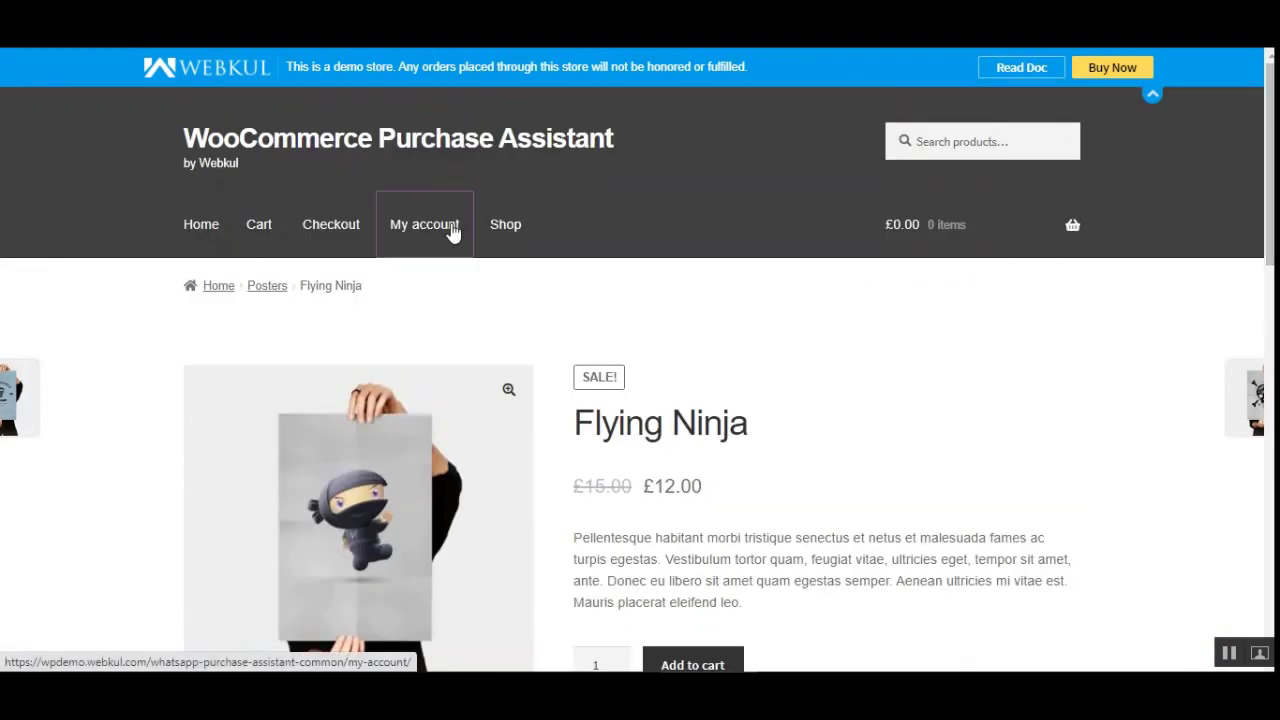
# - Open the My account page and log in with the prefilled customer credentials
pyautogui.click(453, 232)
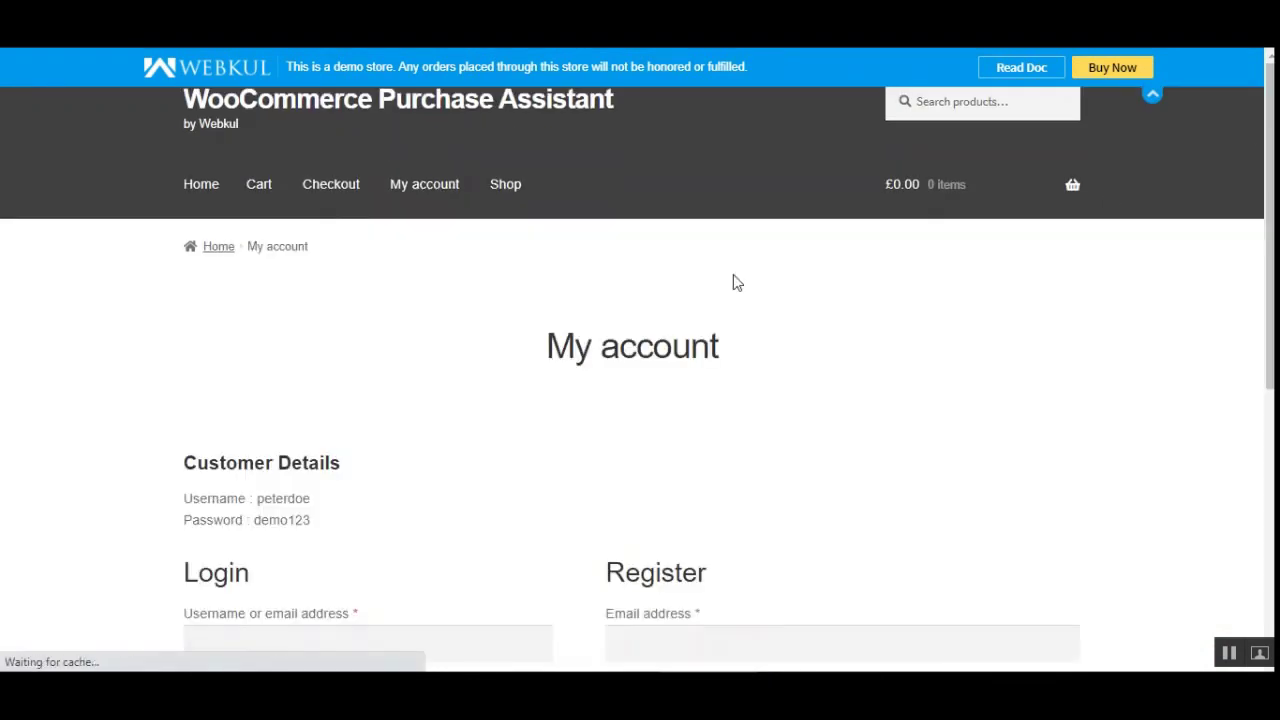
pyautogui.scroll(-3, 1243, 309)
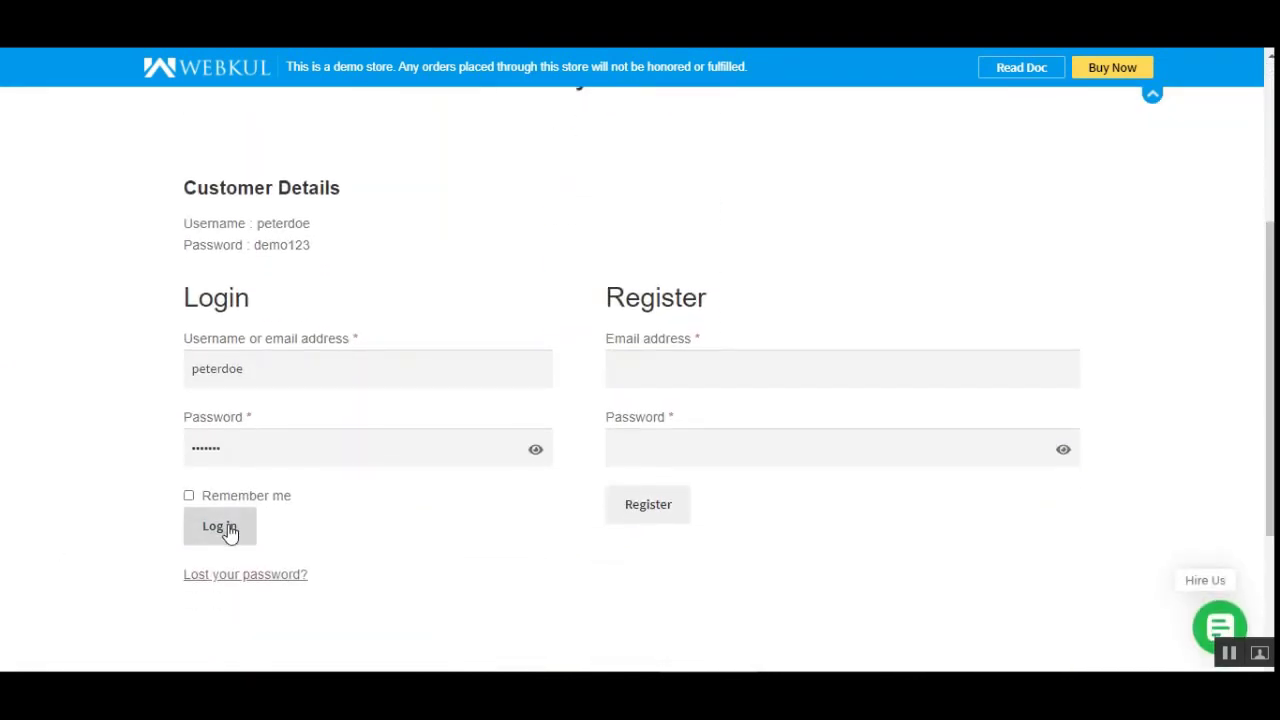
pyautogui.click(240, 537)
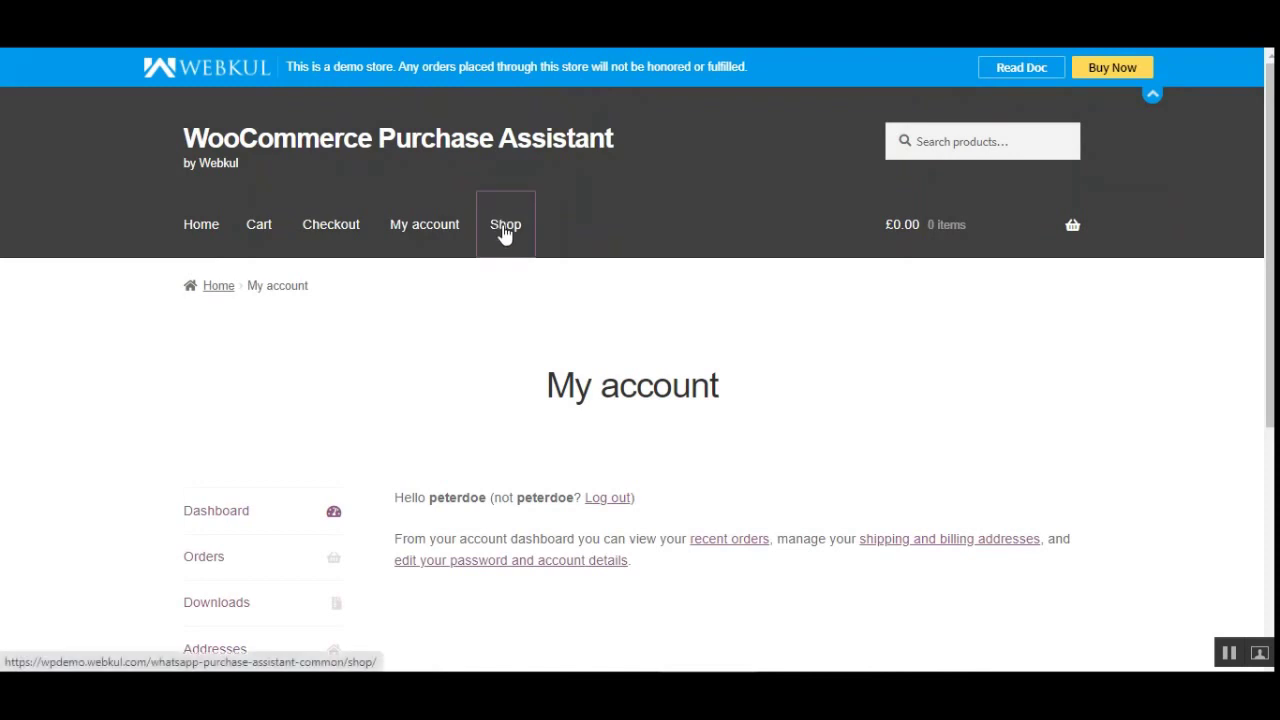
# - Open the Happy Ninja 1 hoodie from the Shop page and add one to the cart
pyautogui.click(503, 232)
pyautogui.moveTo(1266, 145); pyautogui.dragTo(1265, 250)
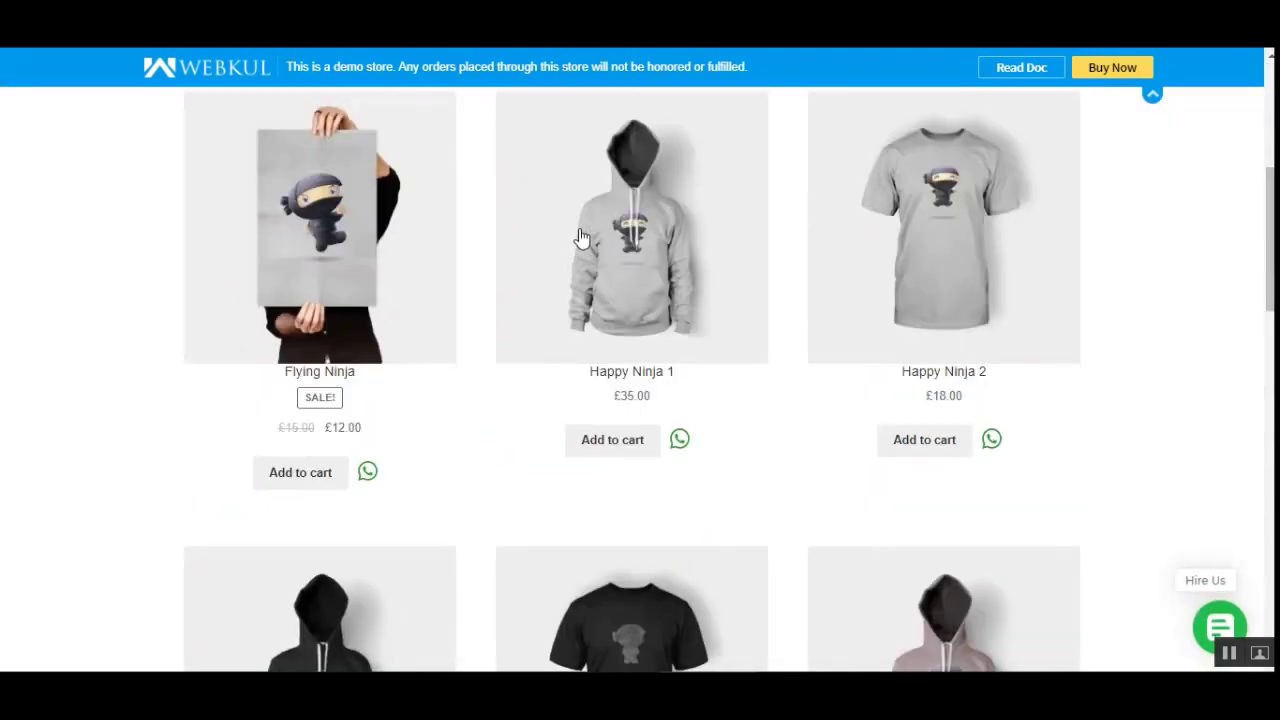
pyautogui.click(648, 261)
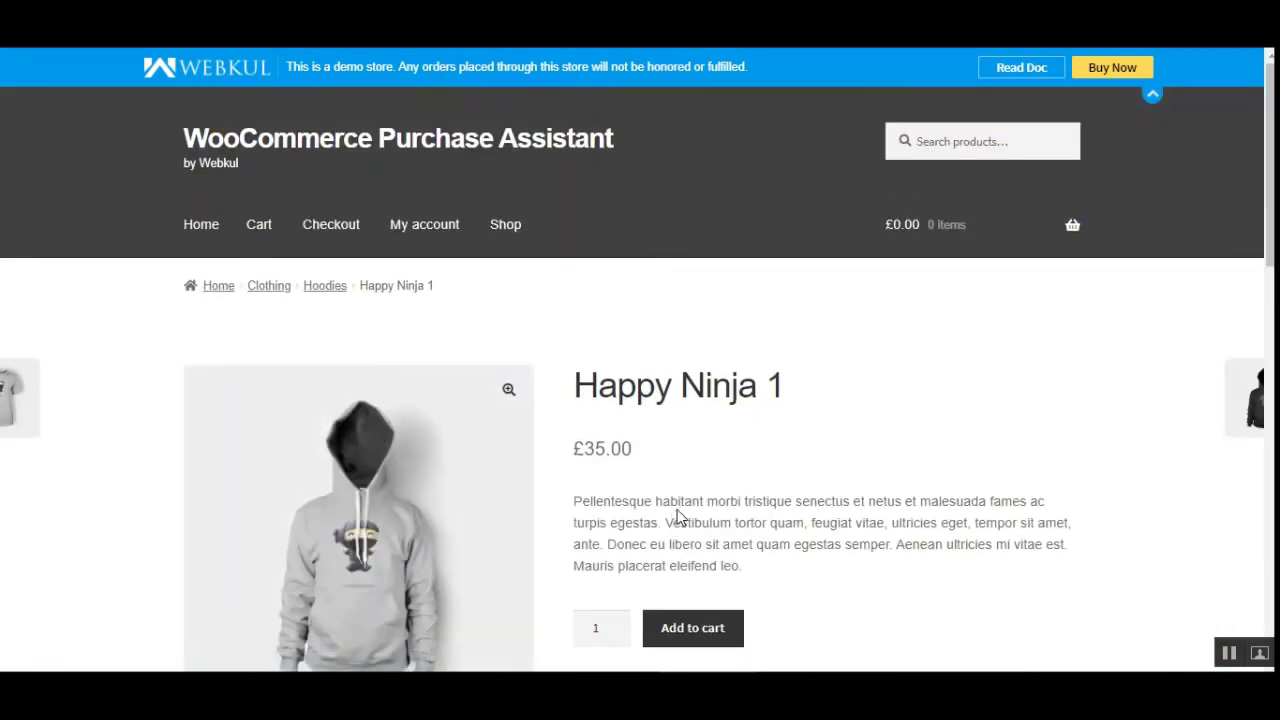
pyautogui.scroll(-2, 1046, 391)
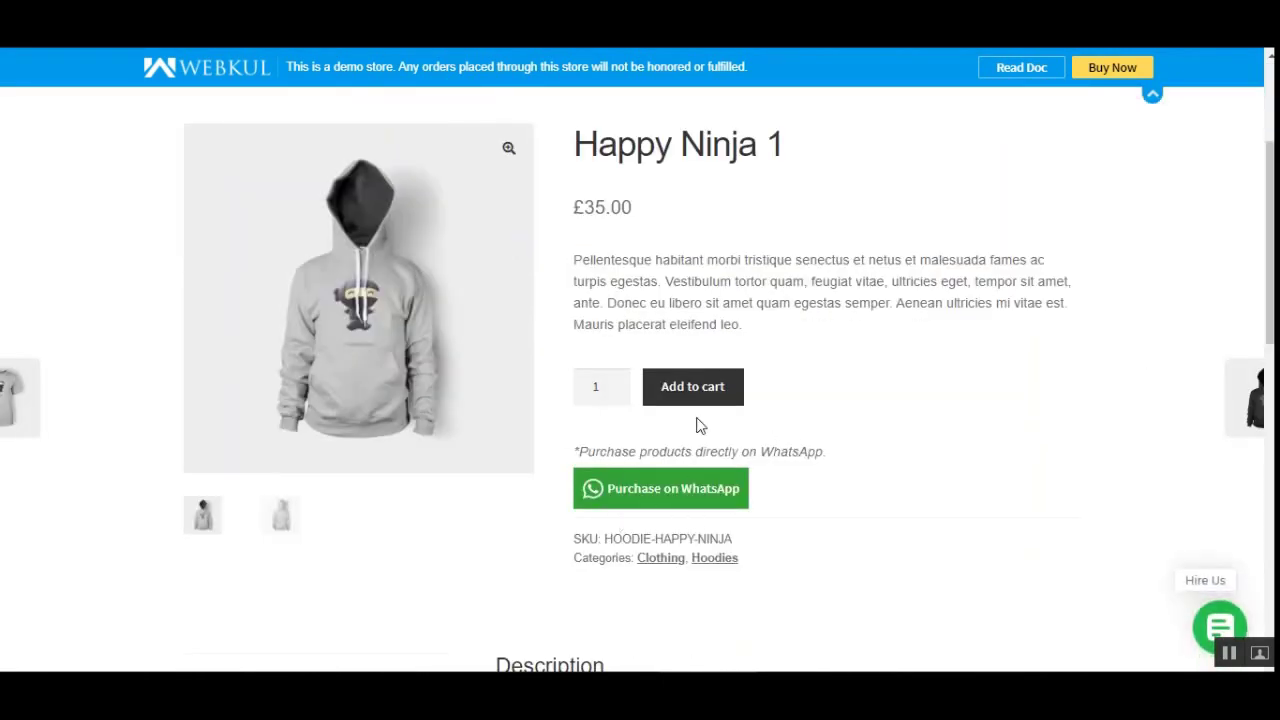
pyautogui.scroll(2, 1083, 366)
pyautogui.scroll(-1, 550, 472)
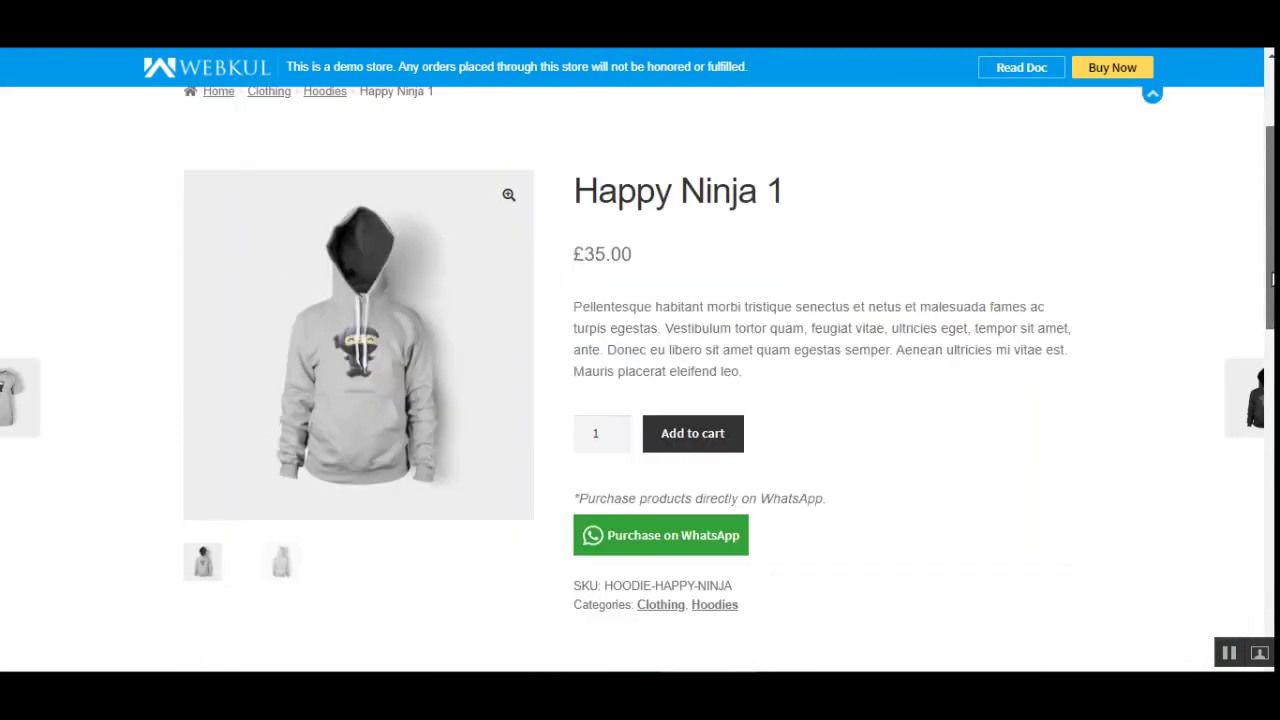
pyautogui.click(692, 440)
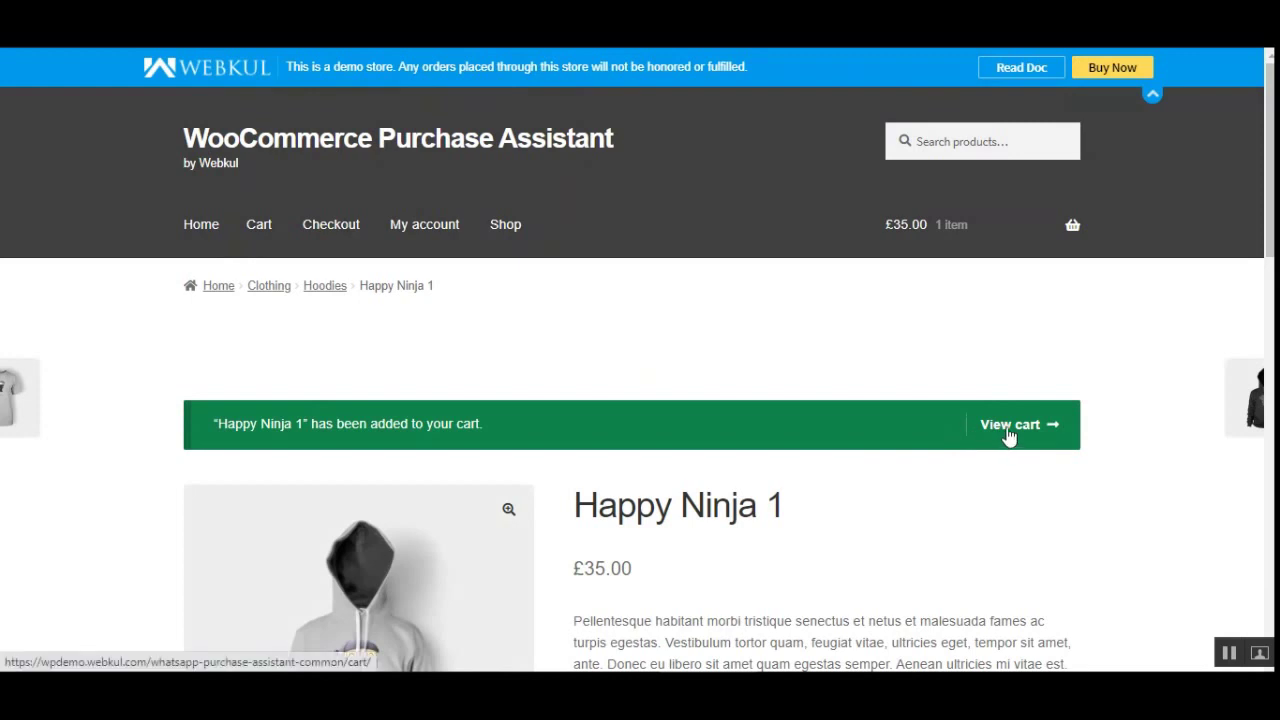
# - View the cart and examine its items, shipping options, totals and the Purchase on WhatsApp option
pyautogui.click(1010, 435)
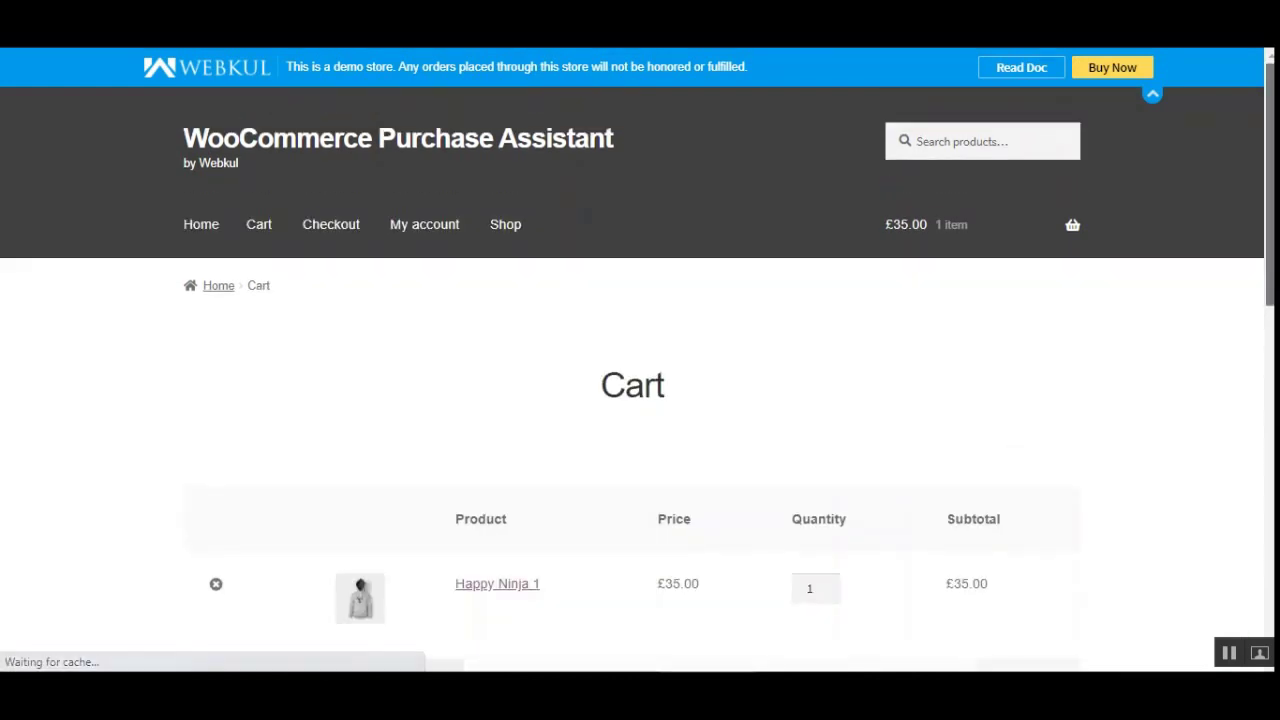
pyautogui.scroll(-3, 1031, 420)
pyautogui.scroll(-2, 640, 380)
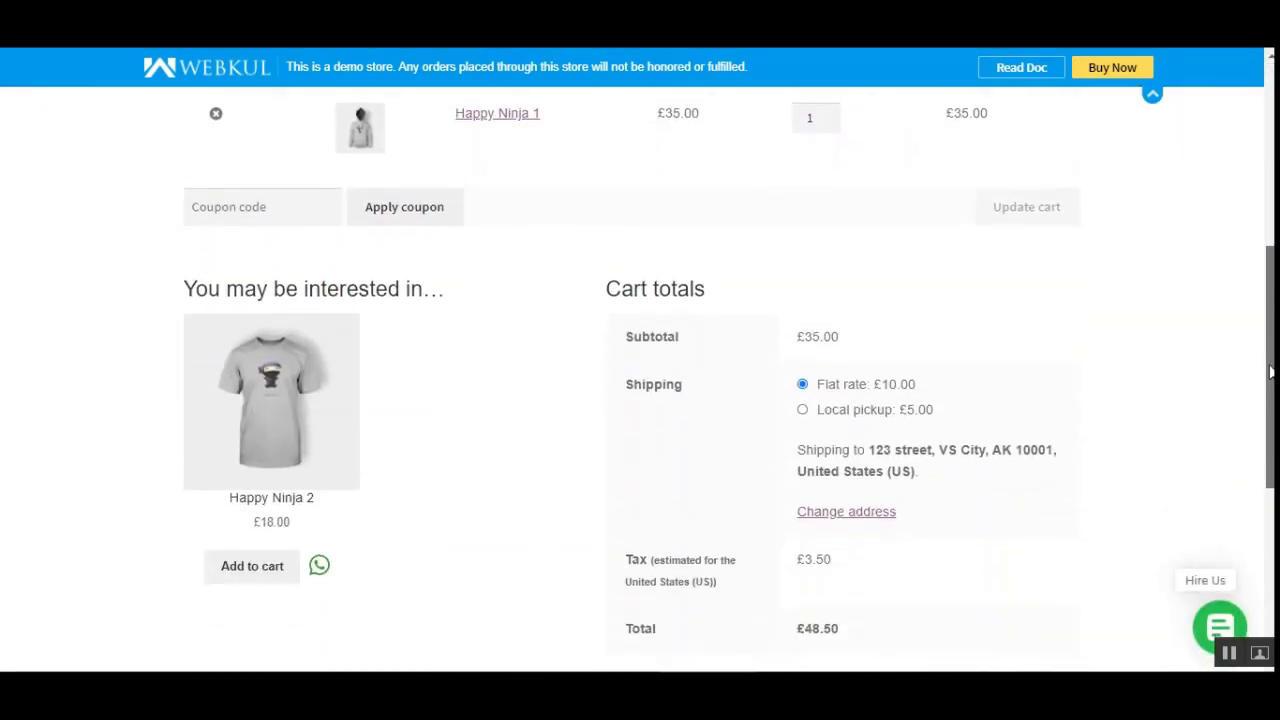
pyautogui.scroll(3, 640, 380)
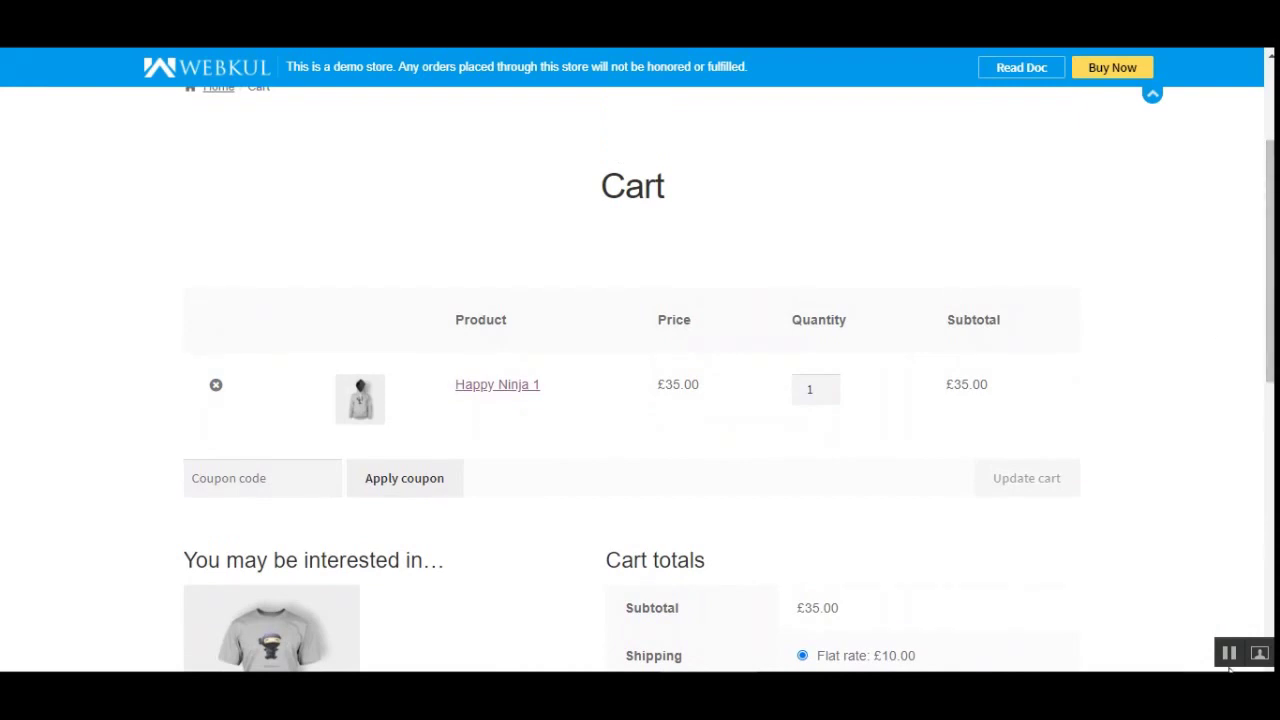
pyautogui.scroll(-2, 1220, 277)
pyautogui.scroll(-5, 1254, 449)
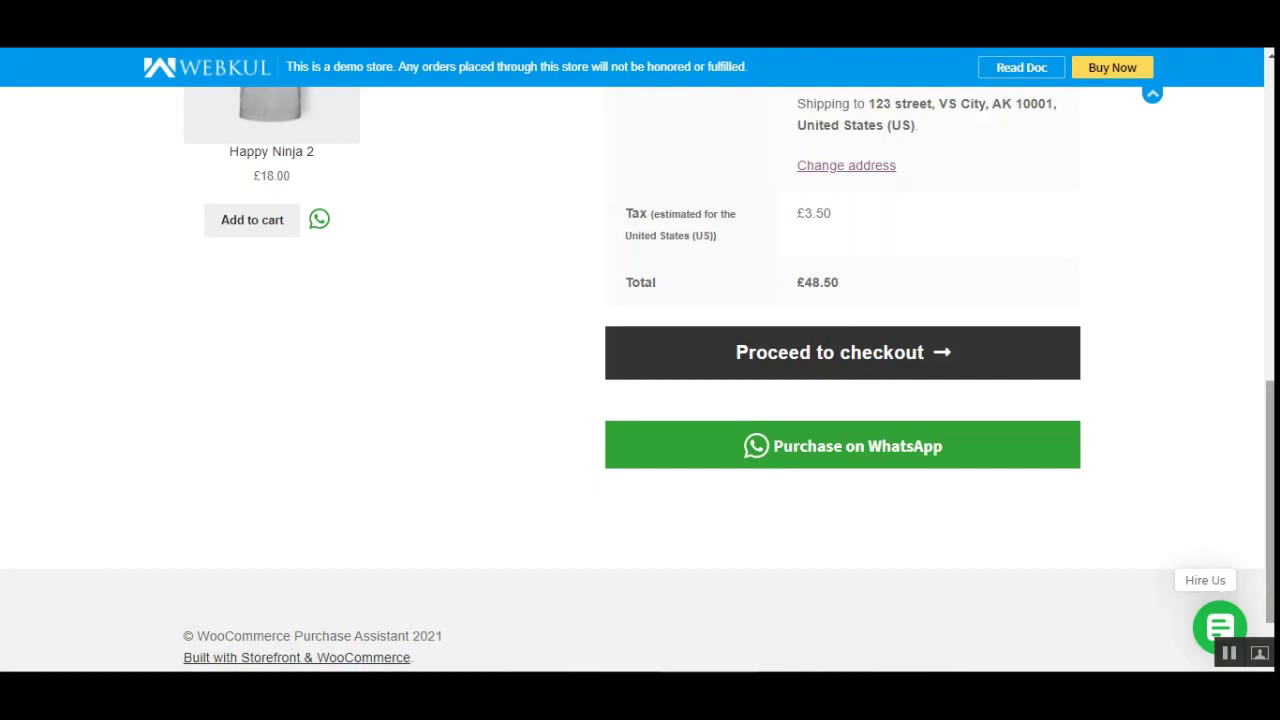
pyautogui.scroll(2, 640, 380)
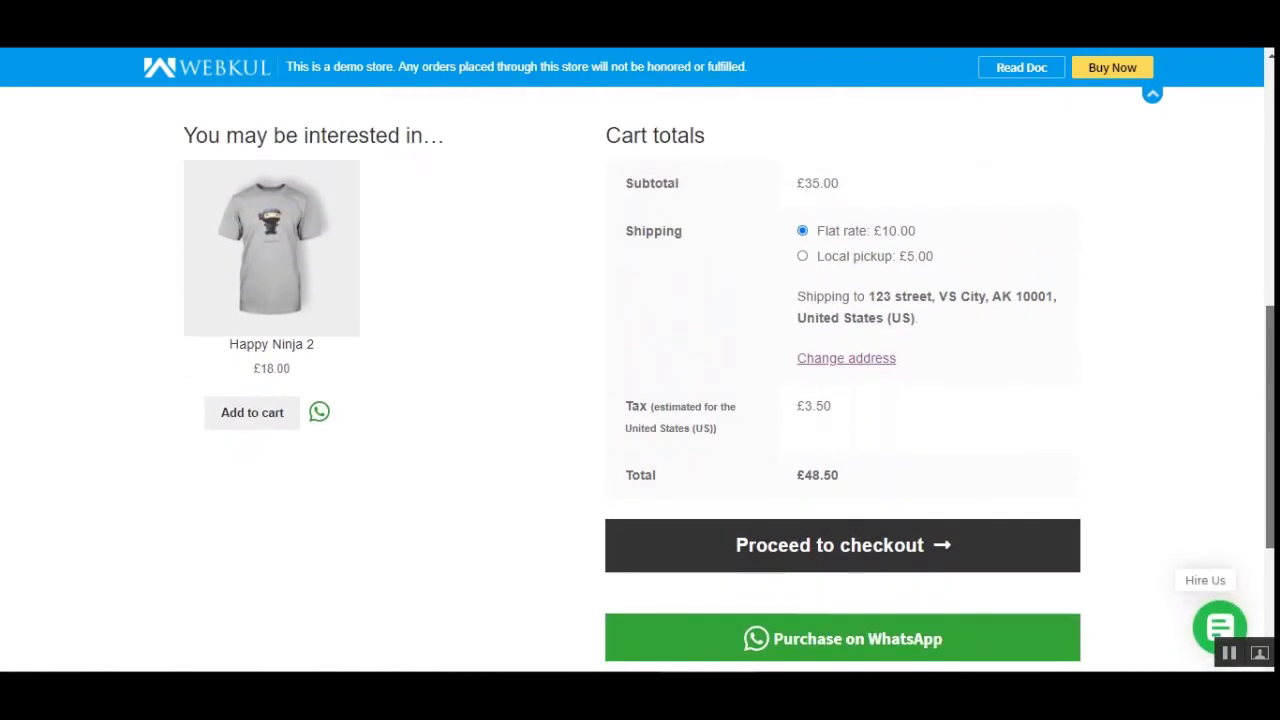
pyautogui.scroll(-1, 640, 380)
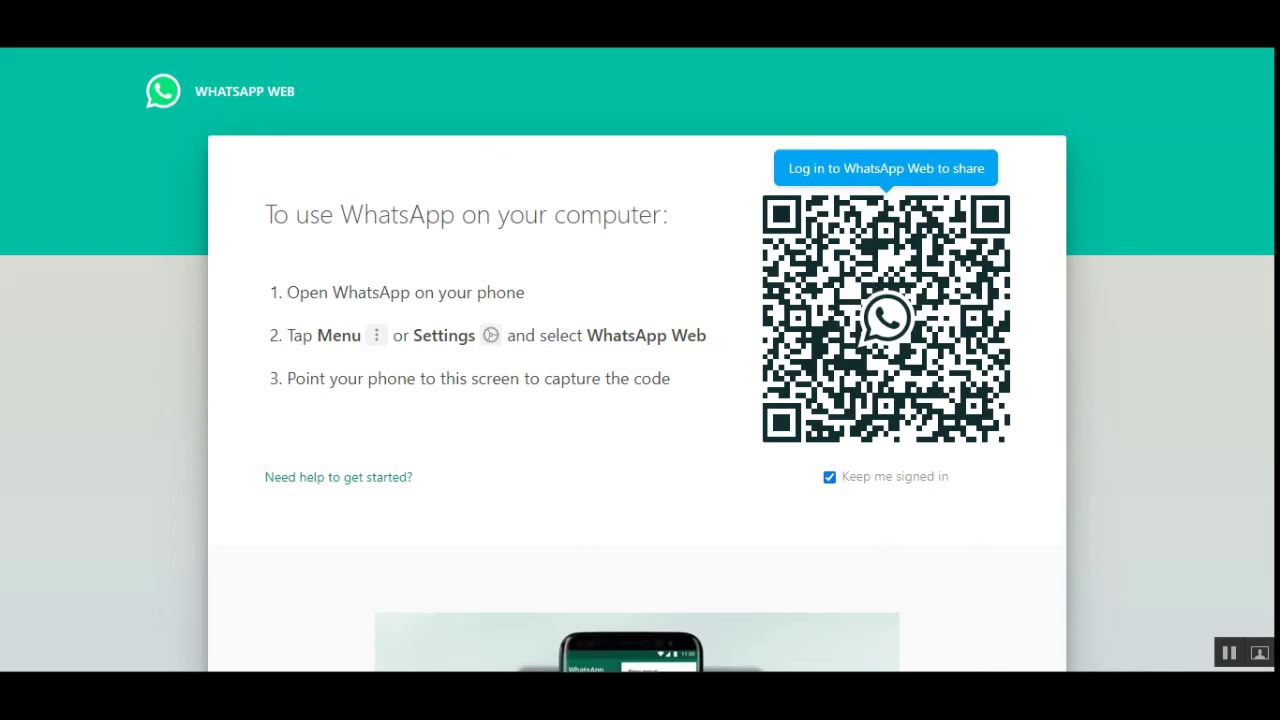
# - Send the prefilled purchase request message for Happy Ninja 1 to the store's number in WhatsApp Web
pyautogui.scroll(-1, 640, 372)
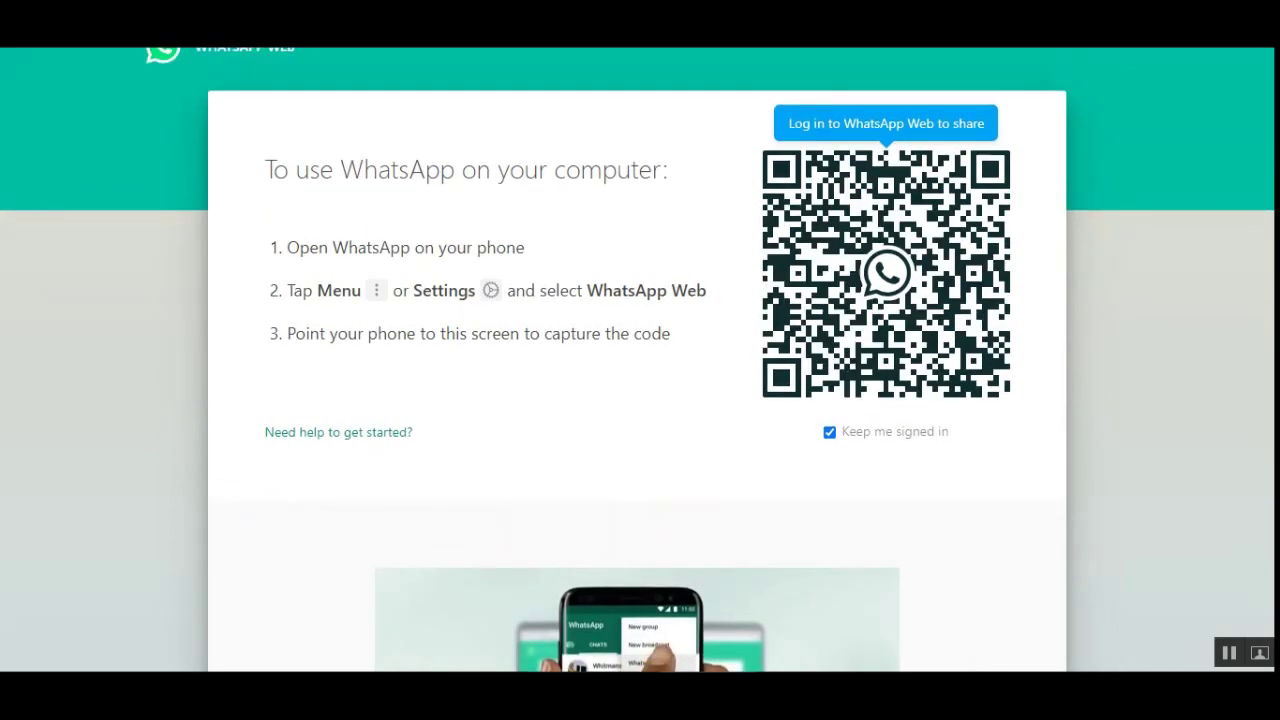
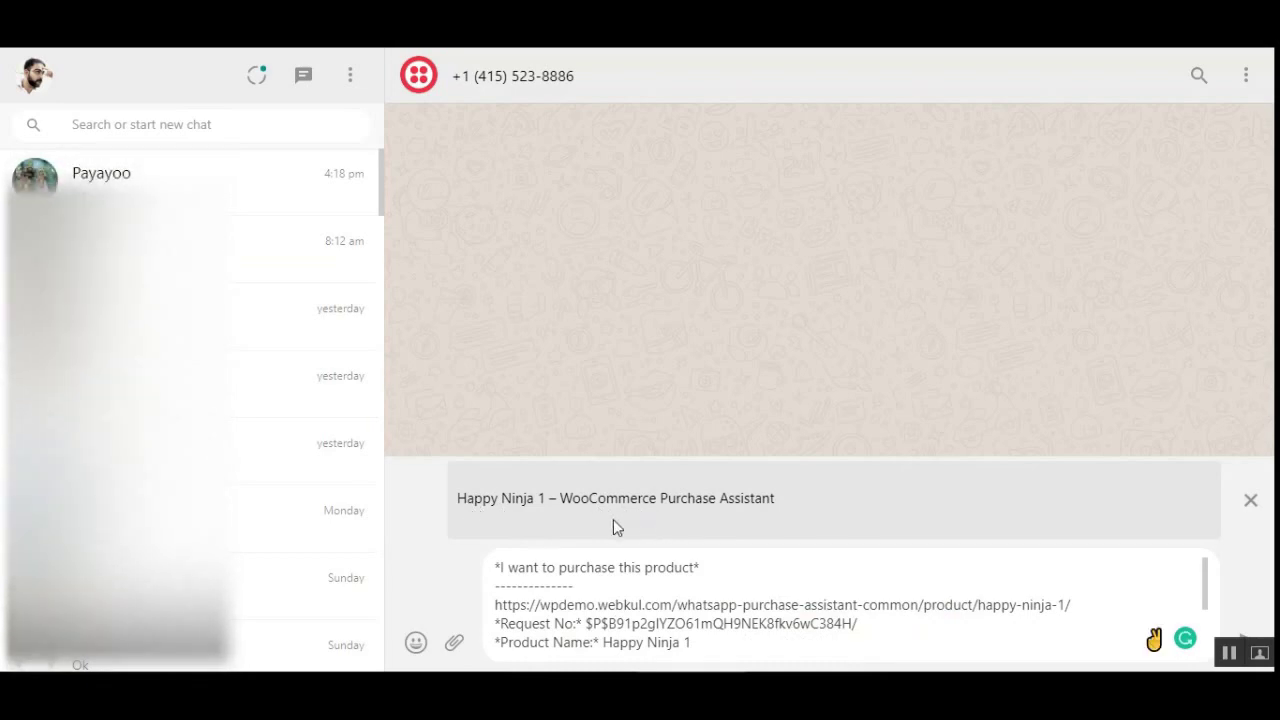
pyautogui.click(735, 568)
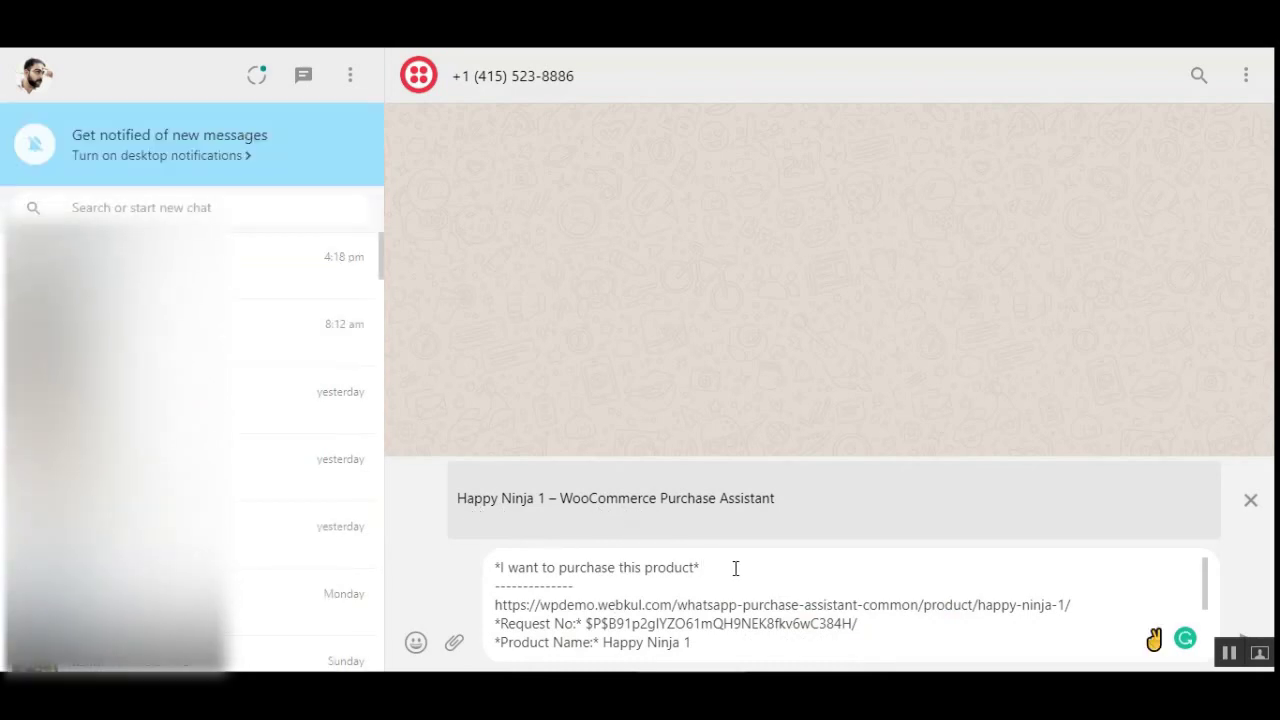
pyautogui.press('Return')
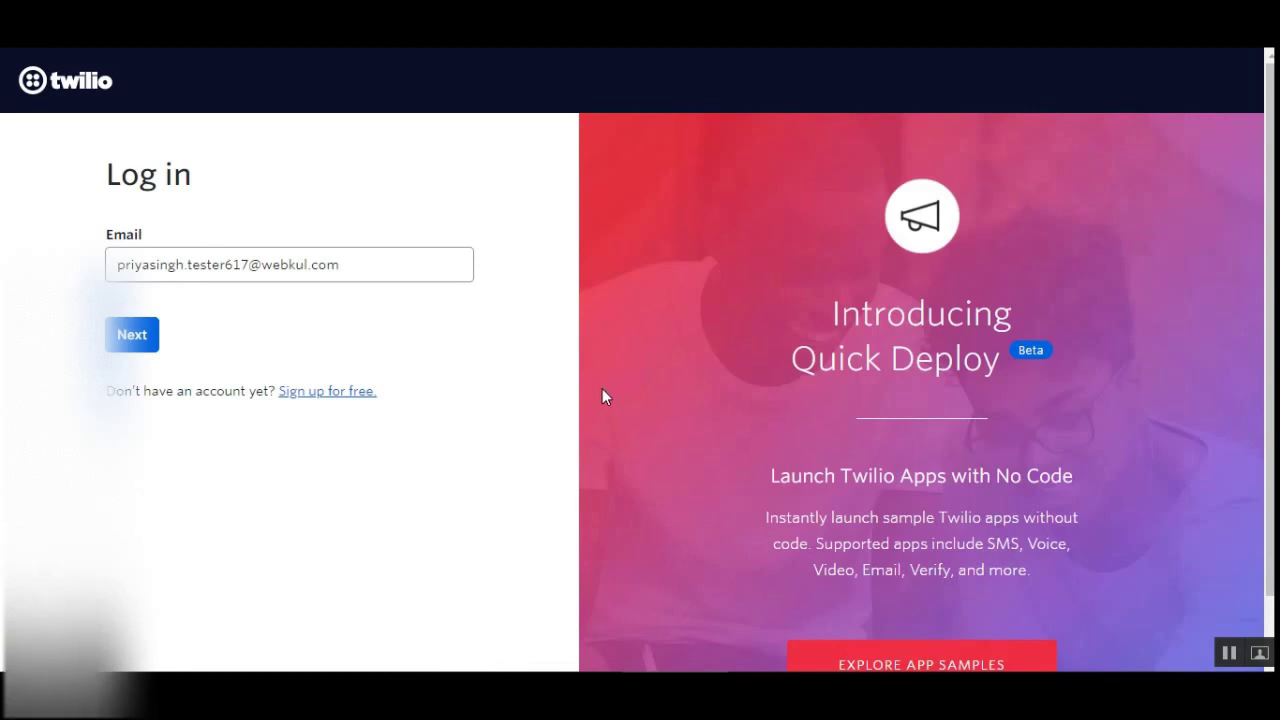
# - Log in to Twilio with the prefilled email and the account password, and decline the browser's offer to update the saved password
pyautogui.click(137, 340)
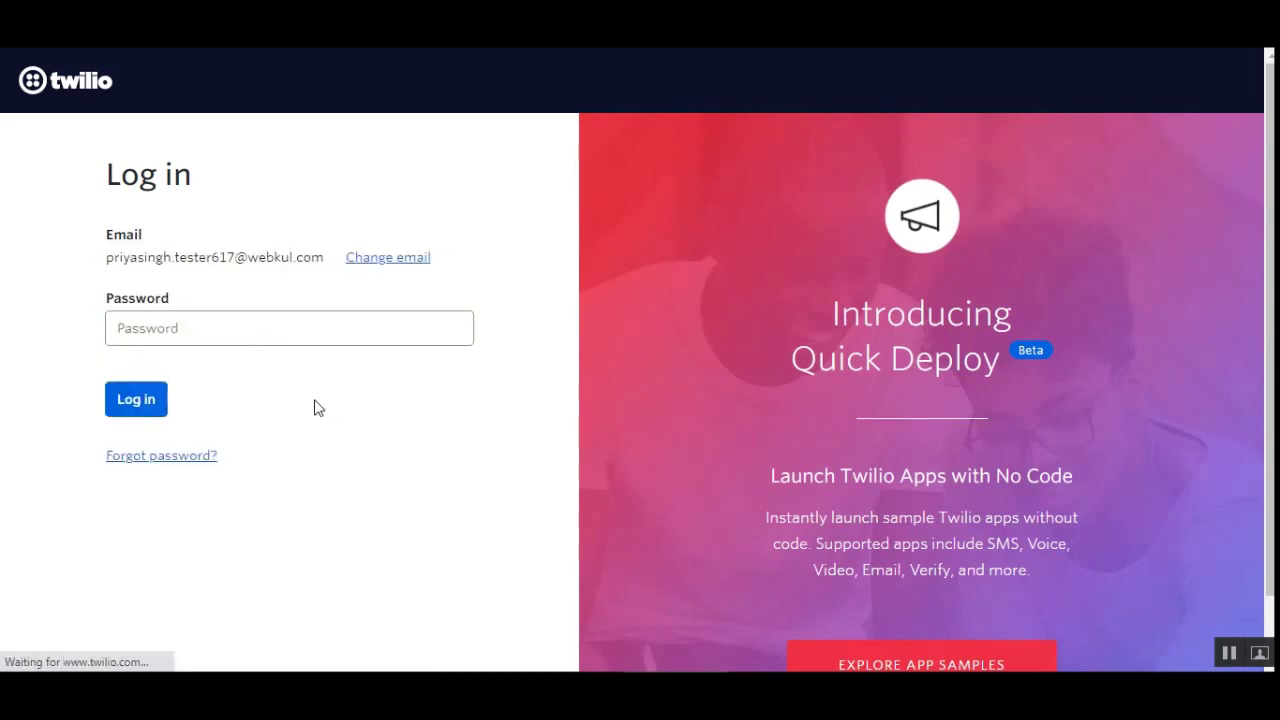
pyautogui.click(288, 316)
pyautogui.hotkey('ctrl', 'v')
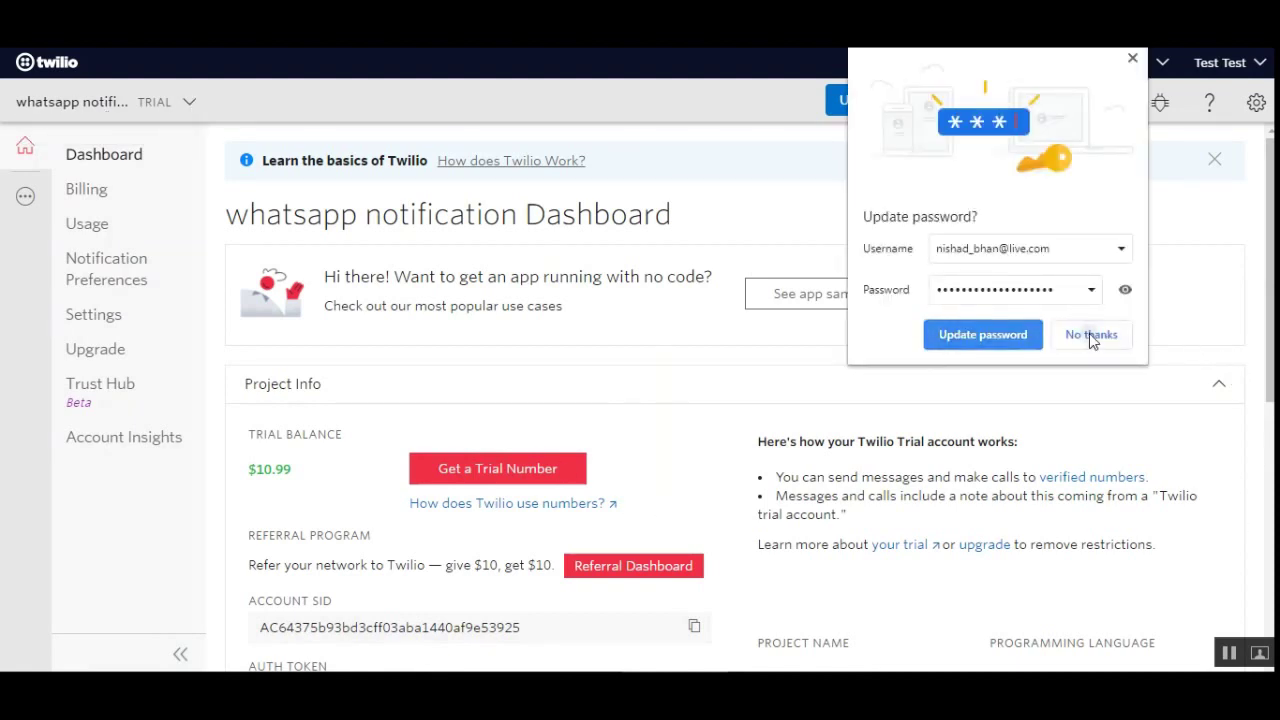
pyautogui.click(1091, 336)
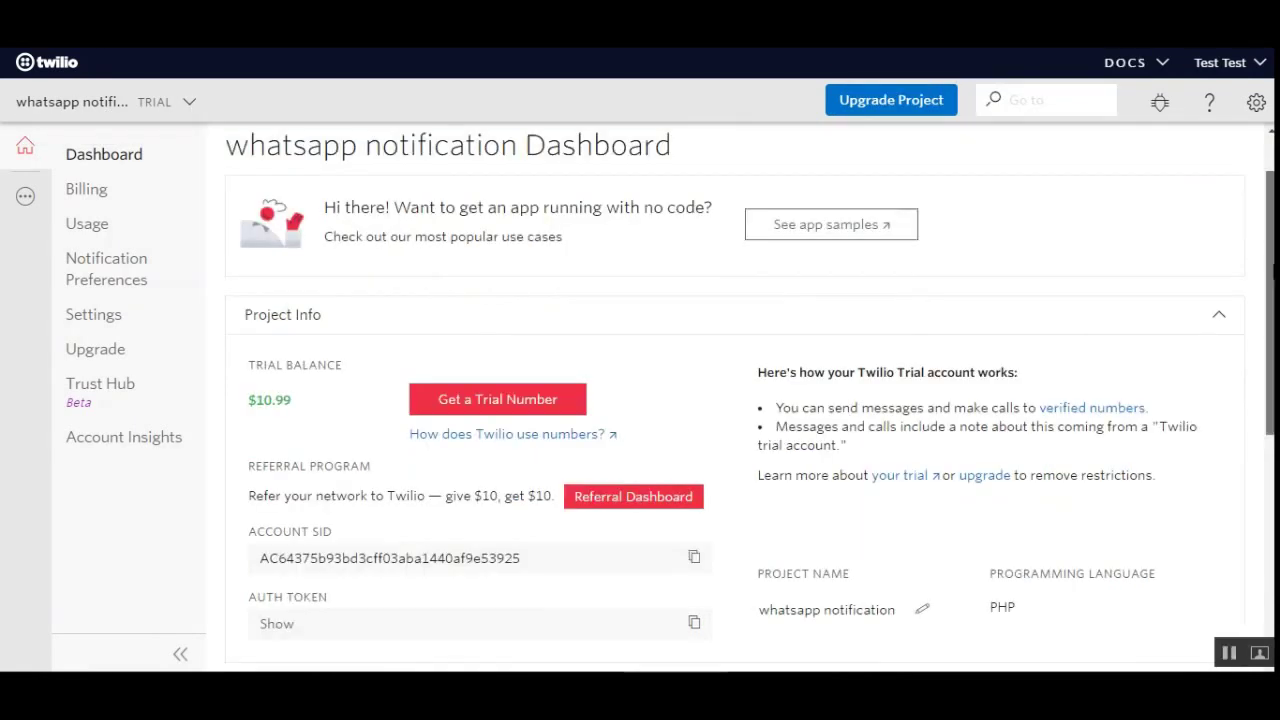
# - Examine the Account SID and Auth Token fields in the Twilio dashboard's Project Info
pyautogui.scroll(-2, 266, 453)
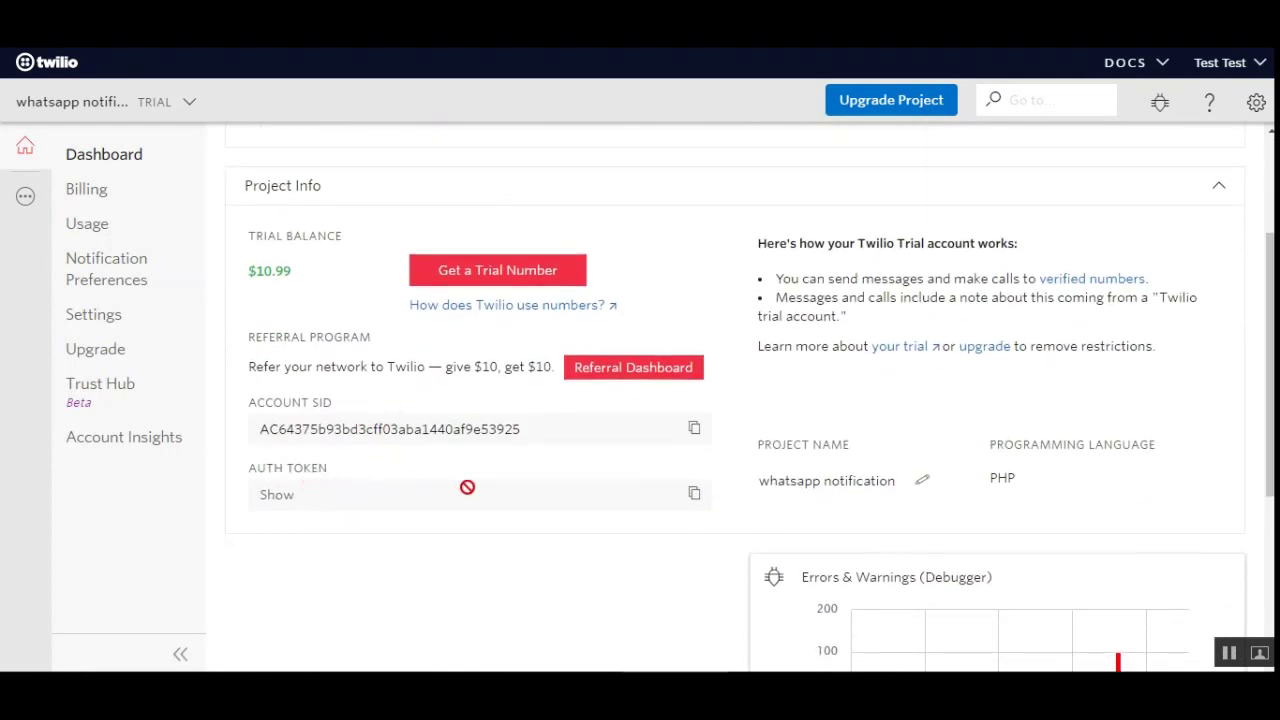
pyautogui.scroll(2, 1000, 476)
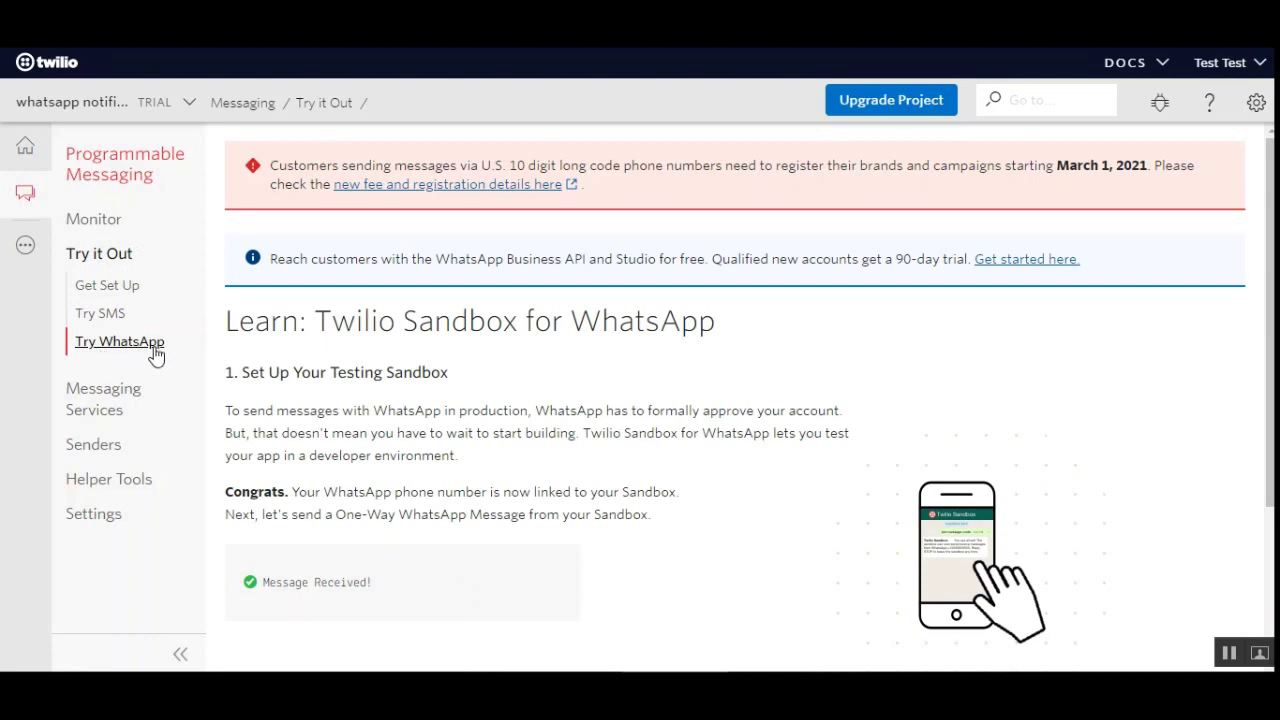
# - Review Twilio's WhatsApp sandbox setup page and highlight the sandbox phone number in the latest WhatsApp chat message
pyautogui.scroll(-2, 660, 362)
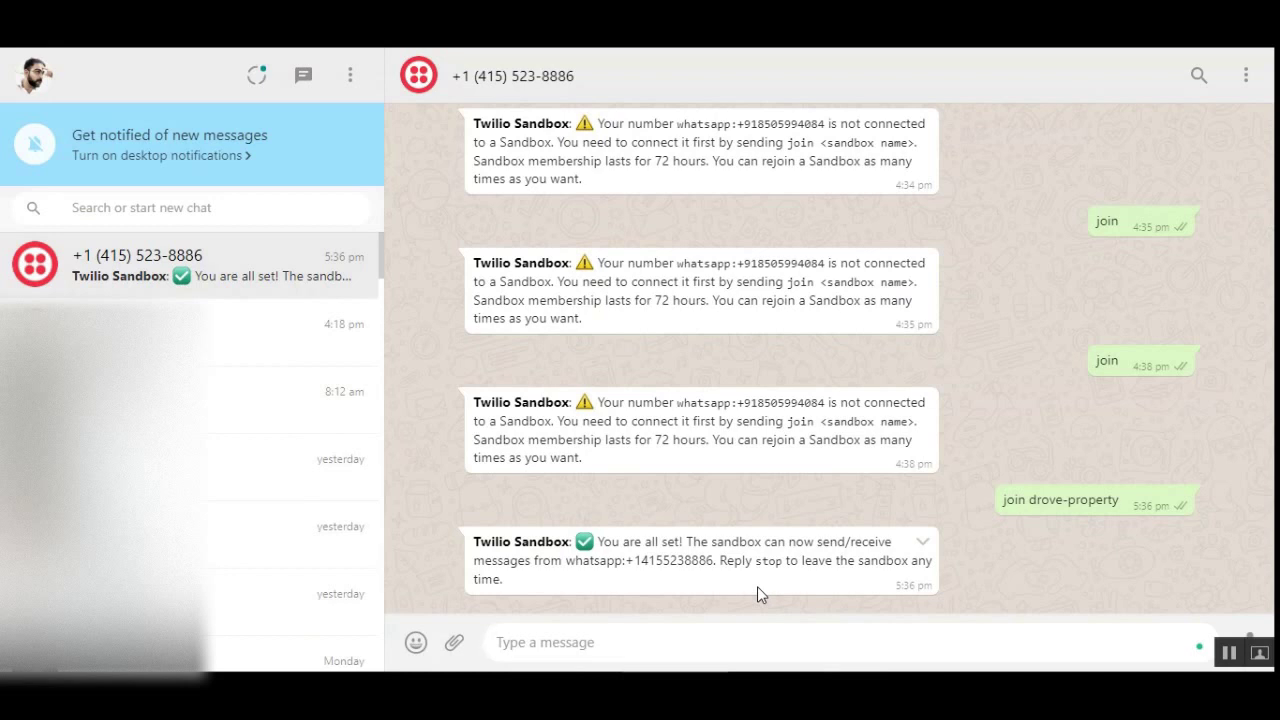
pyautogui.moveTo(640, 560); pyautogui.dragTo(717, 561)
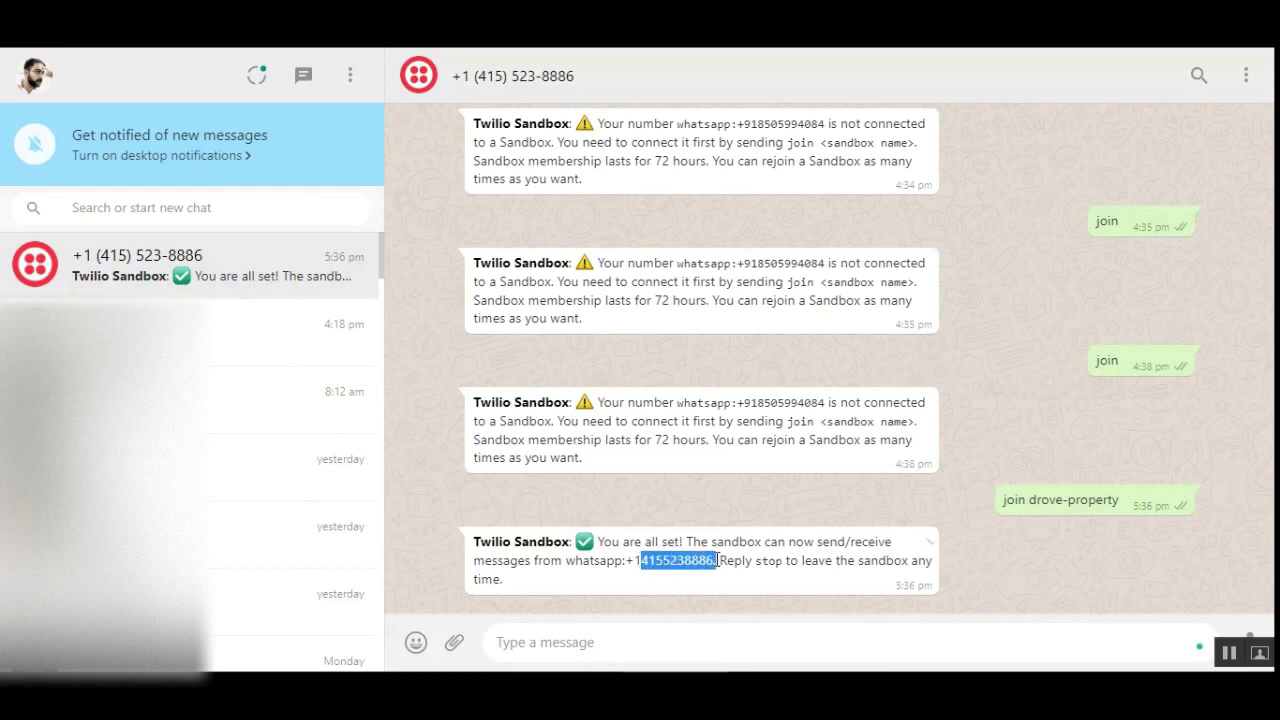
# - Advance the Twilio sandbox setup to one-way messaging and send the Appointment Reminders template message with its prefilled values
pyautogui.click(720, 582)
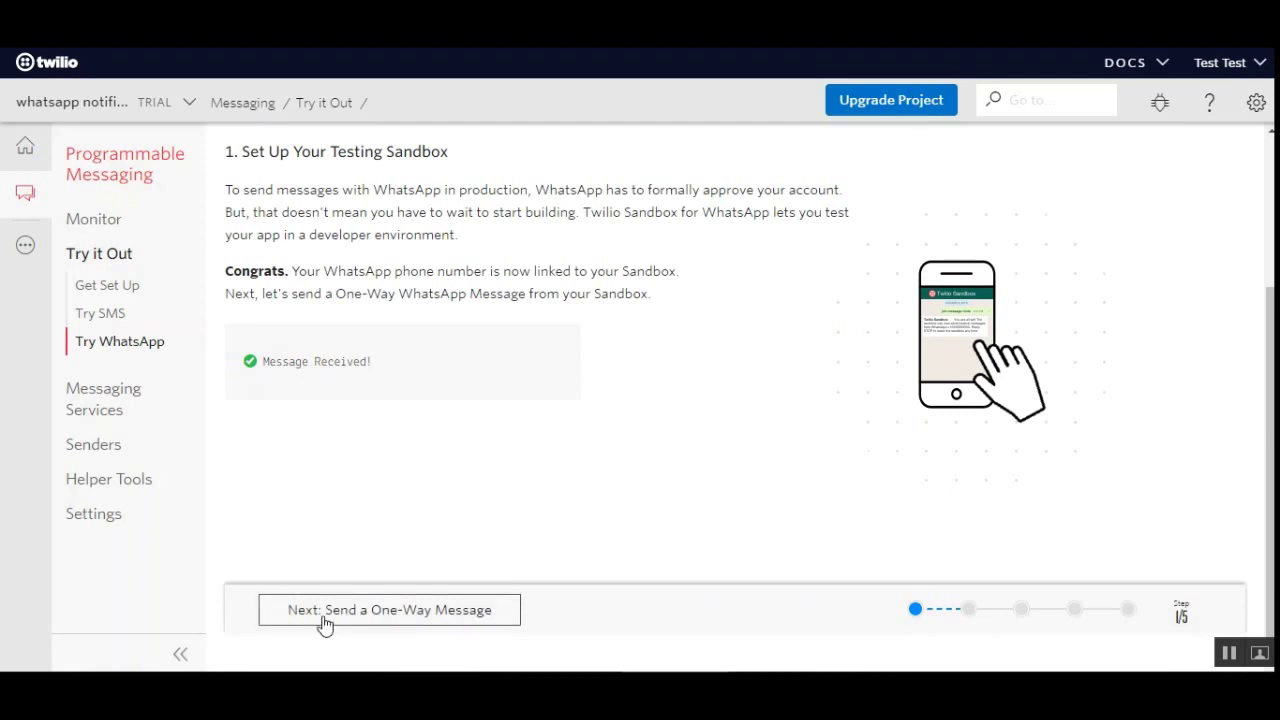
pyautogui.click(431, 620)
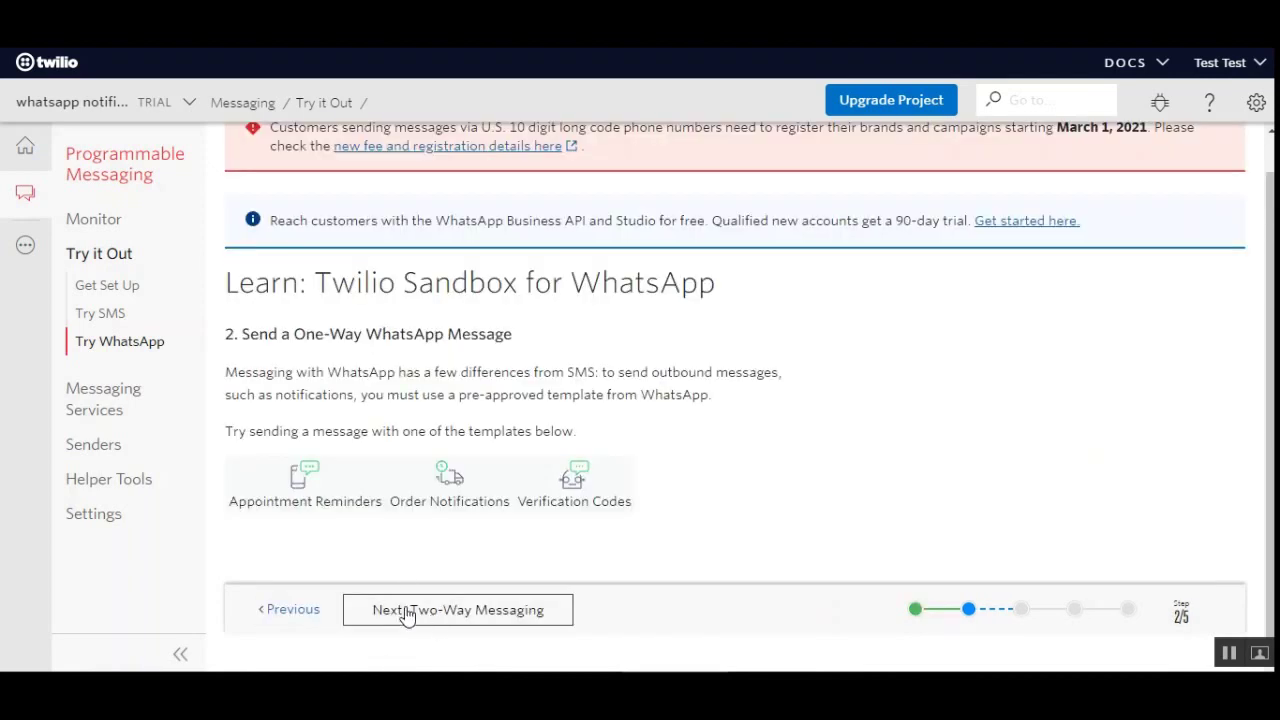
pyautogui.moveTo(248, 336); pyautogui.dragTo(530, 352)
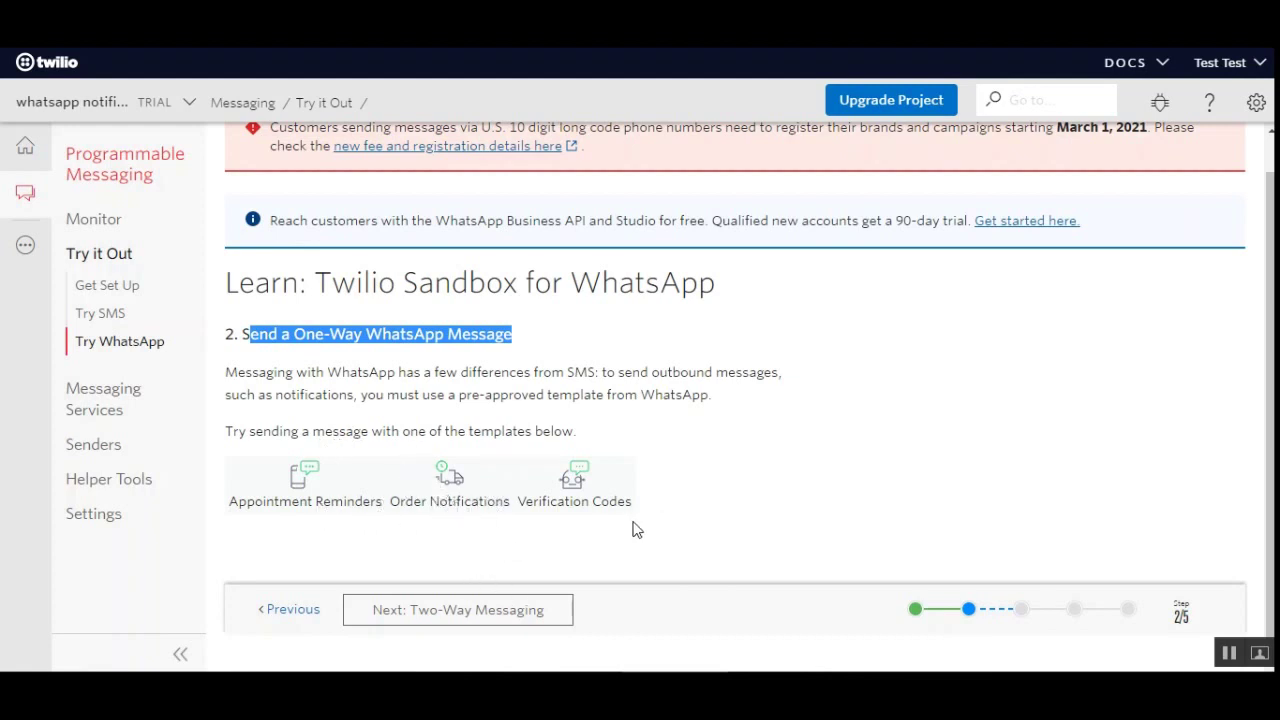
pyautogui.click(298, 514)
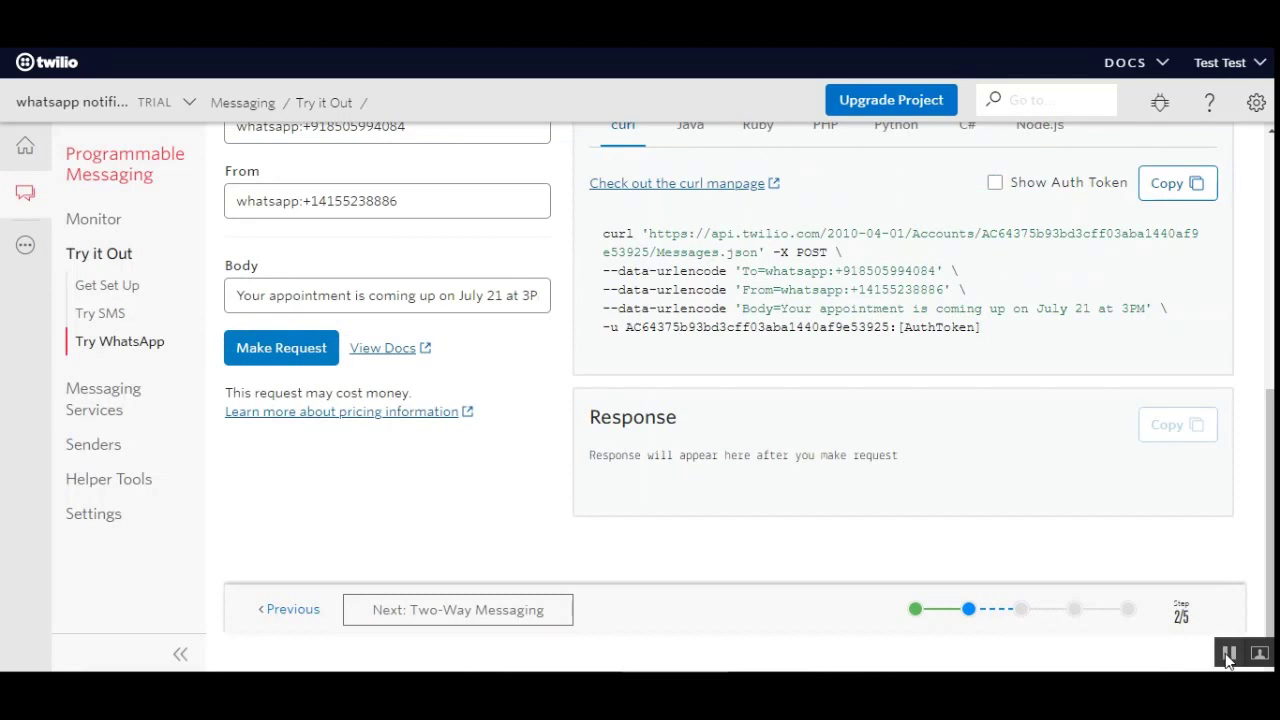
pyautogui.scroll(1, 391, 463)
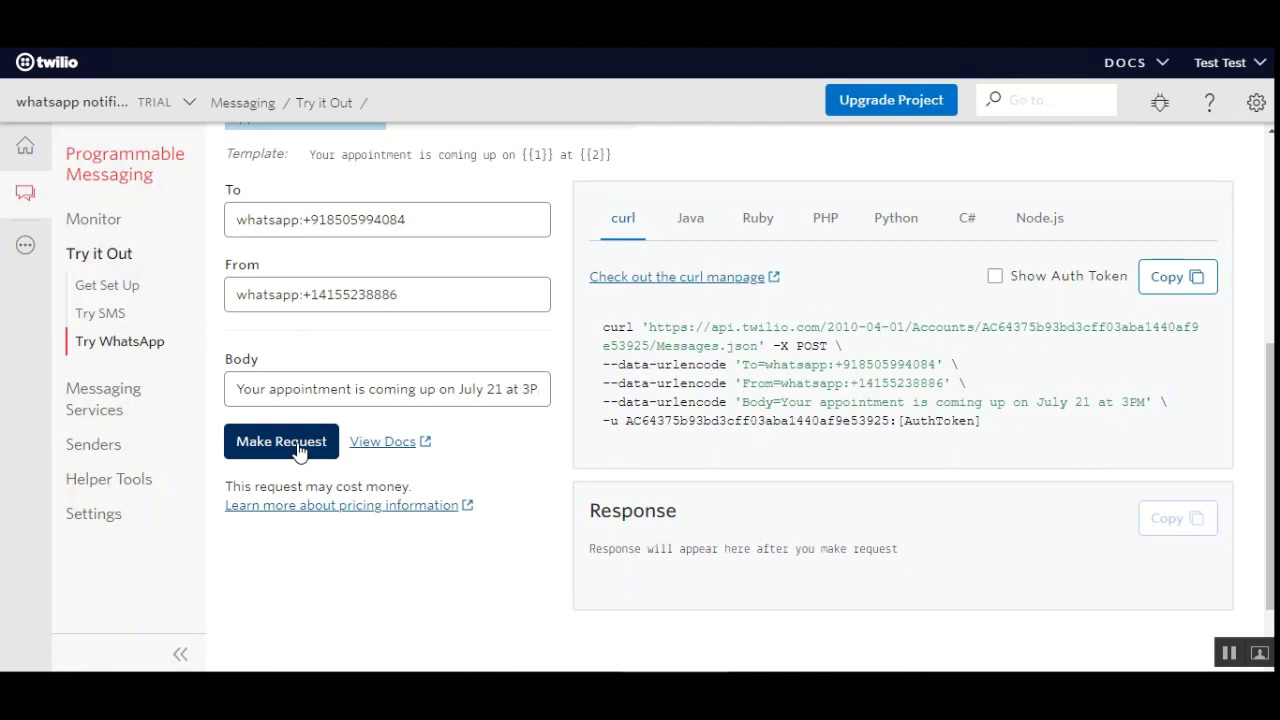
pyautogui.click(298, 450)
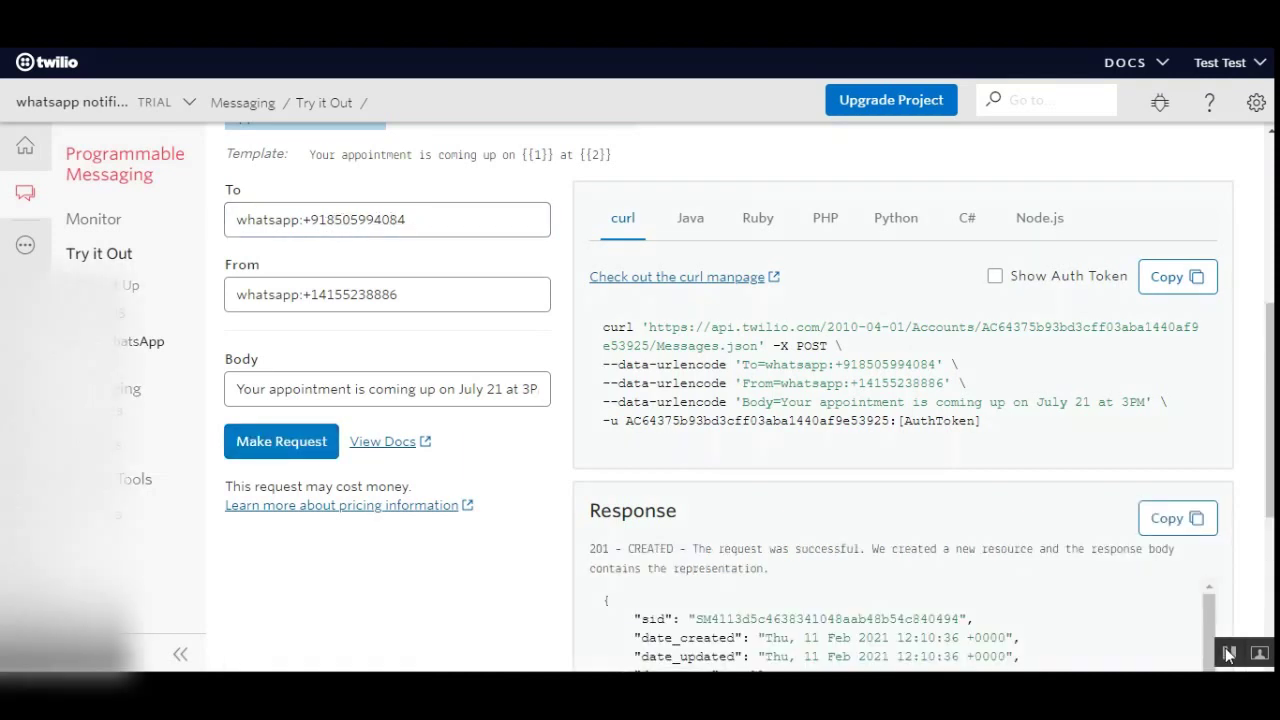
# - Switch to WhatsApp Web and highlight the appointment reminder message received from the Twilio sandbox
pyautogui.hotkey('alt', 'Tab')
pyautogui.moveTo(473, 579); pyautogui.dragTo(757, 579)
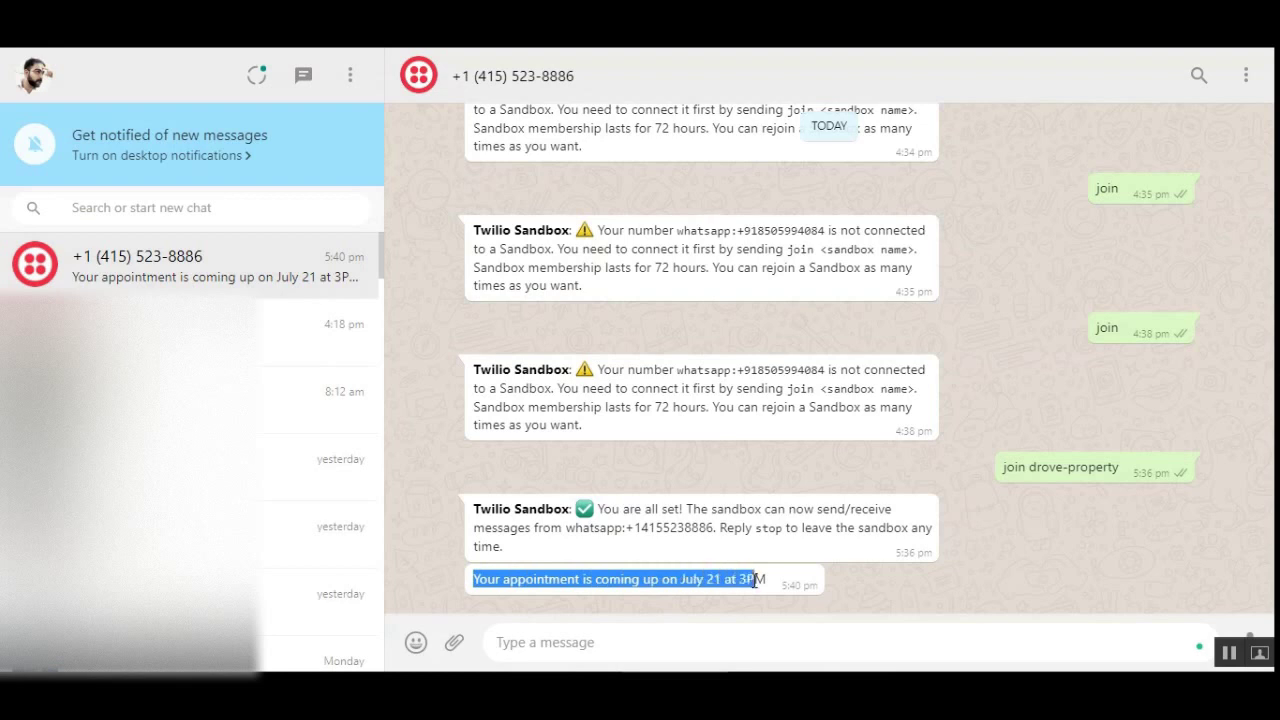
pyautogui.click(818, 605)
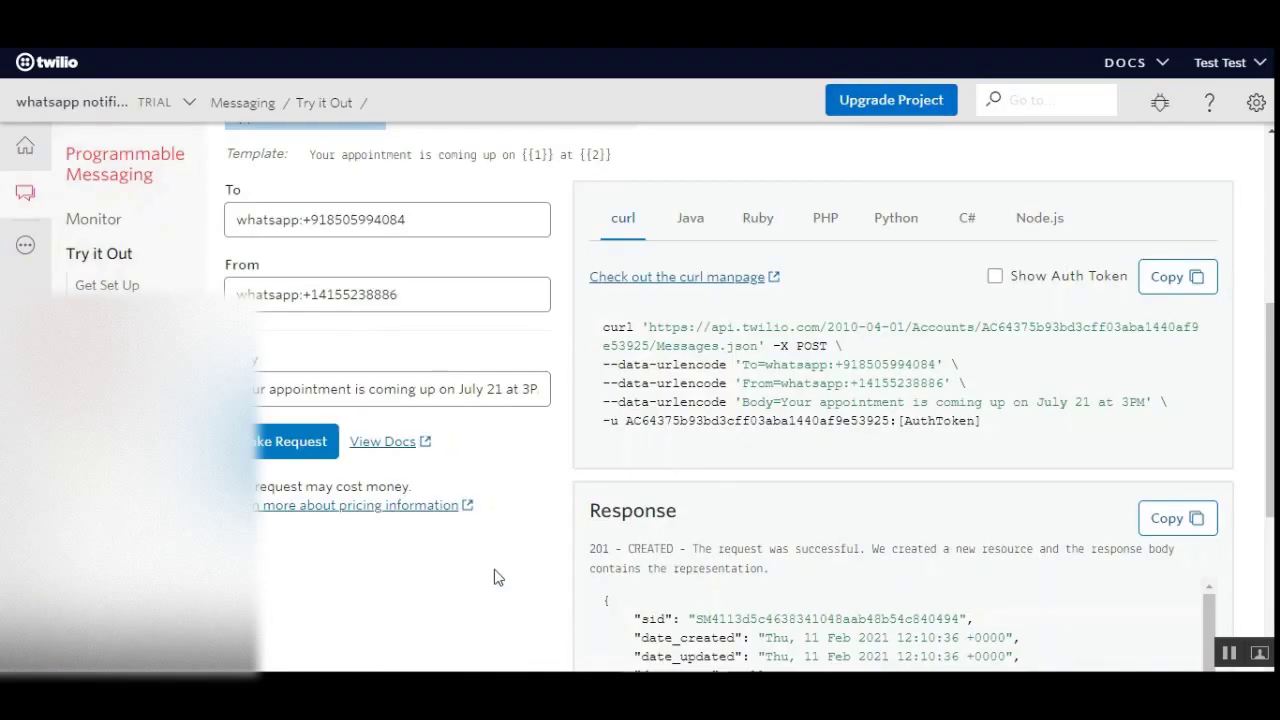
# - Proceed to Twilio's Two-Way Messaging stage and reply "test" to the sandbox number in WhatsApp Web
pyautogui.scroll(-5, 497, 577)
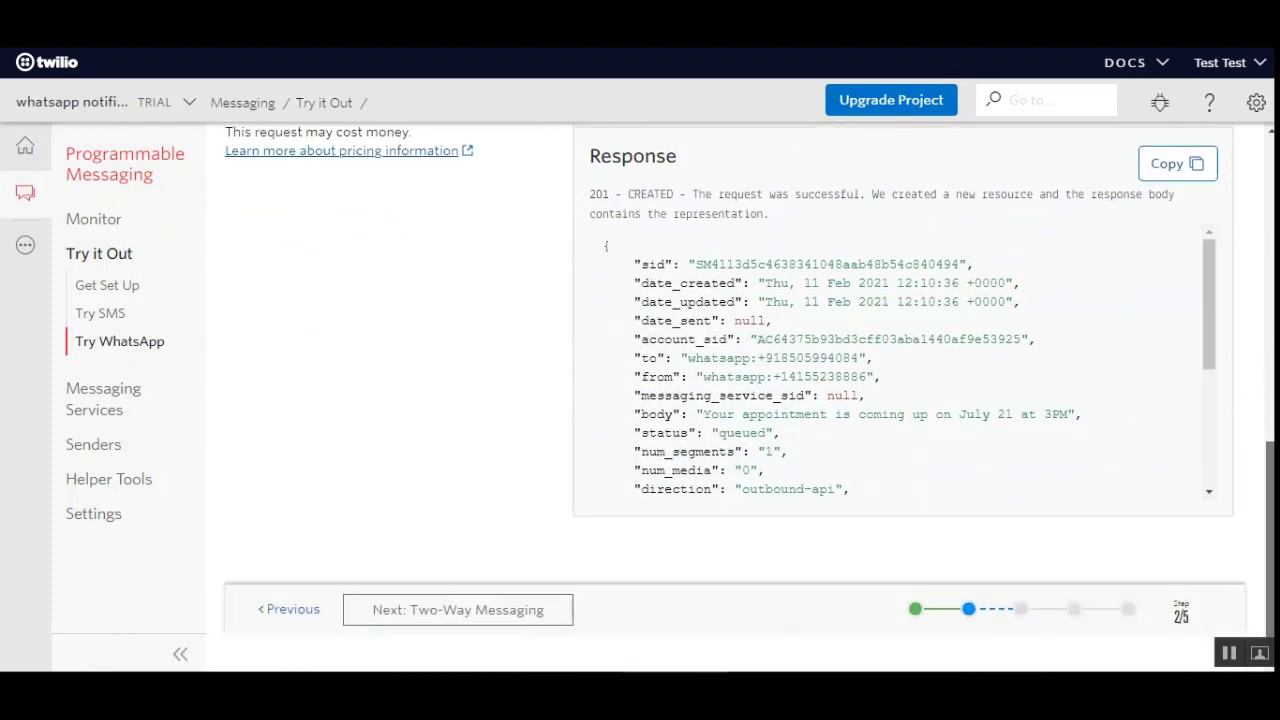
pyautogui.click(474, 620)
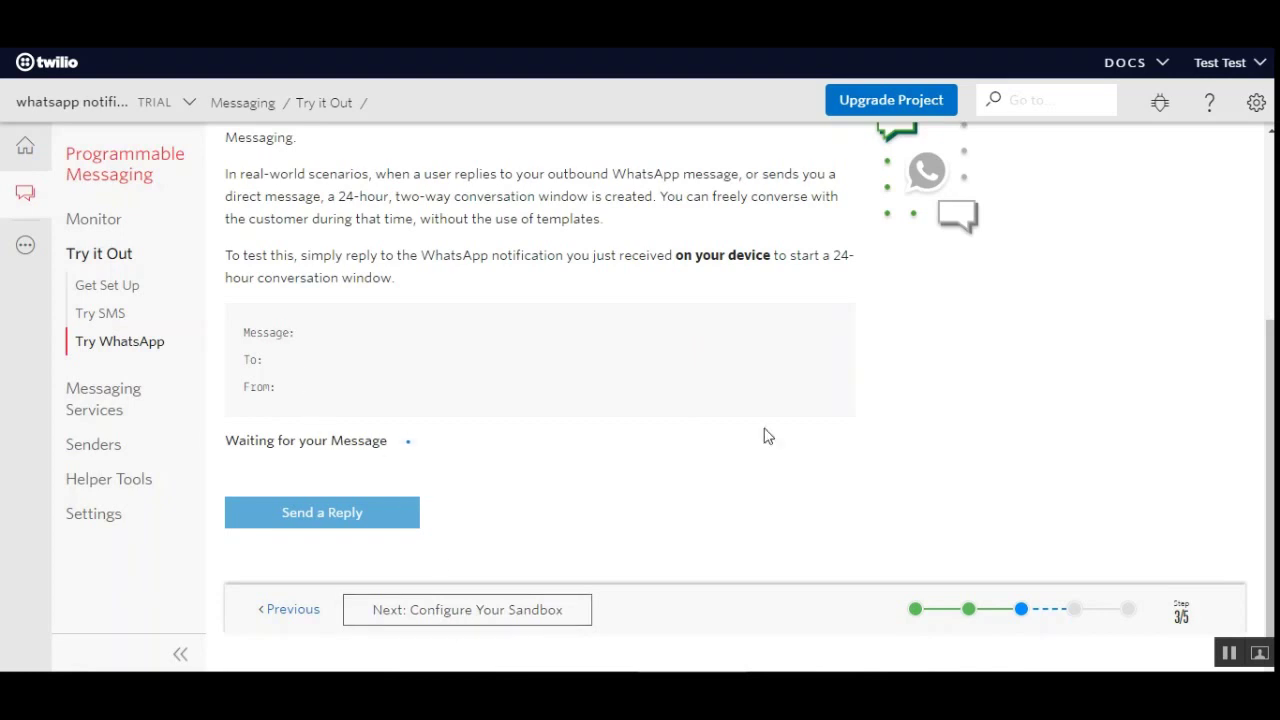
pyautogui.scroll(1, 766, 436)
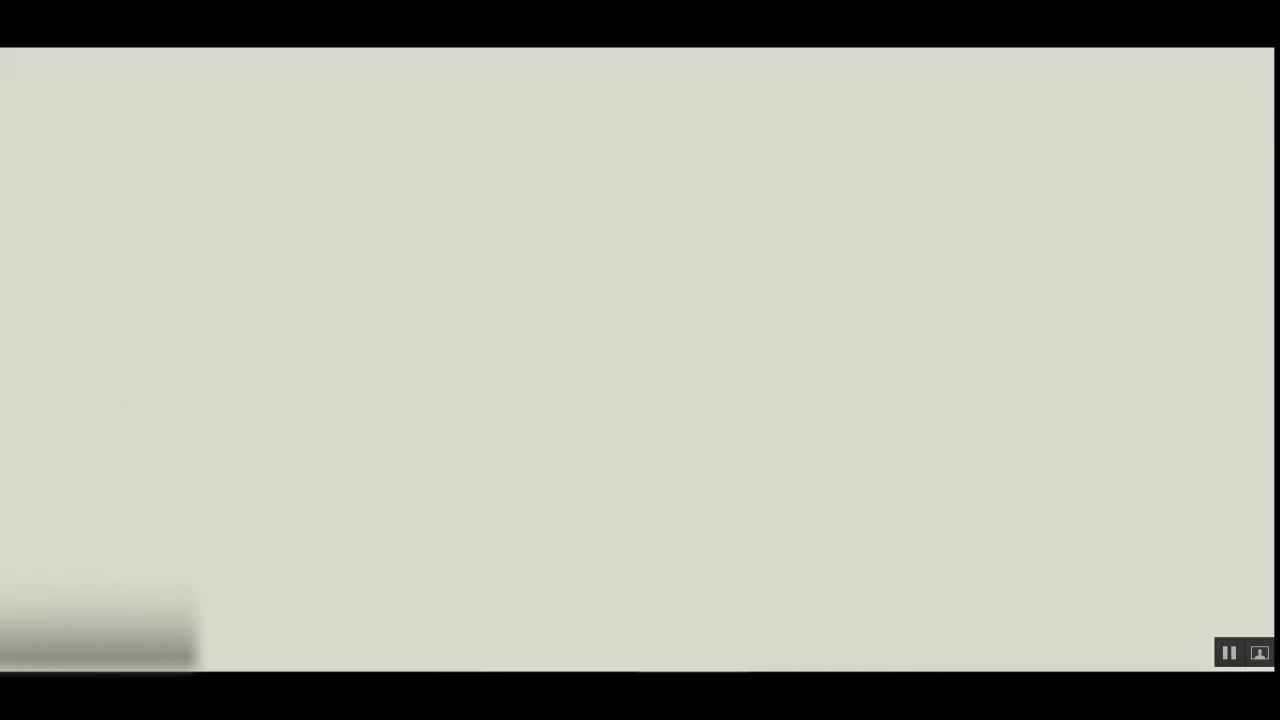
pyautogui.write('test')
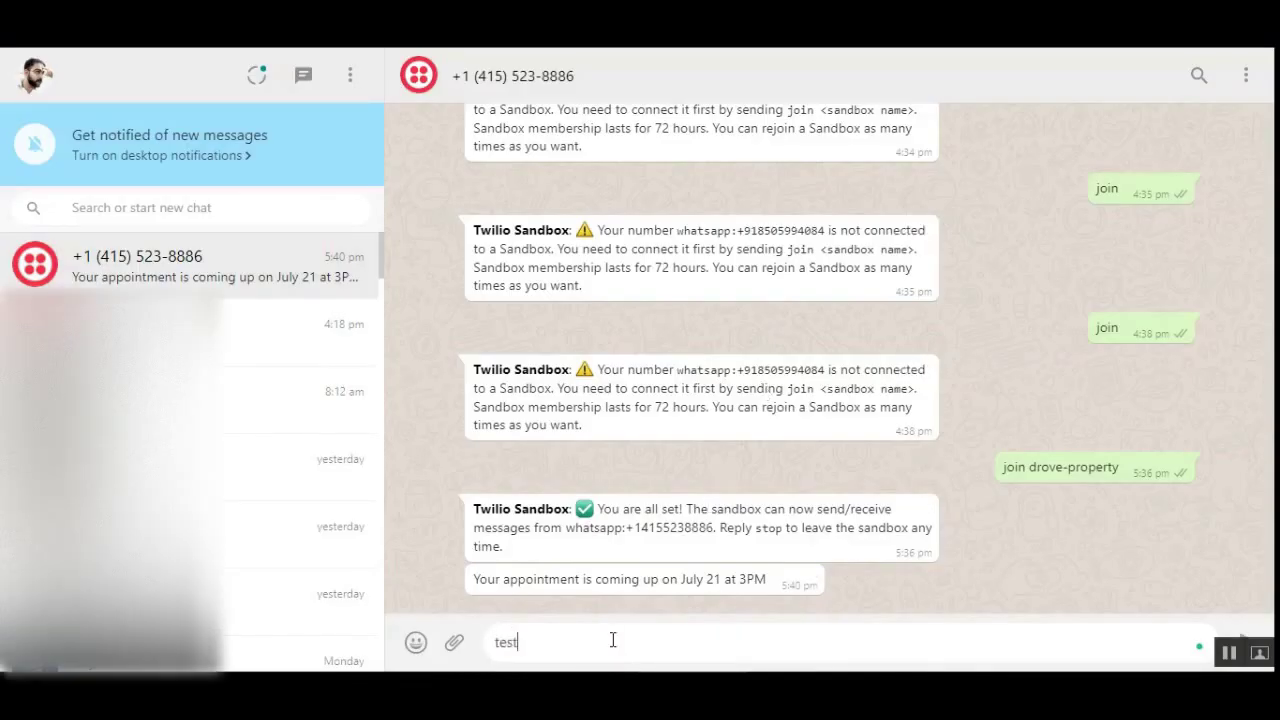
pyautogui.press('Return')
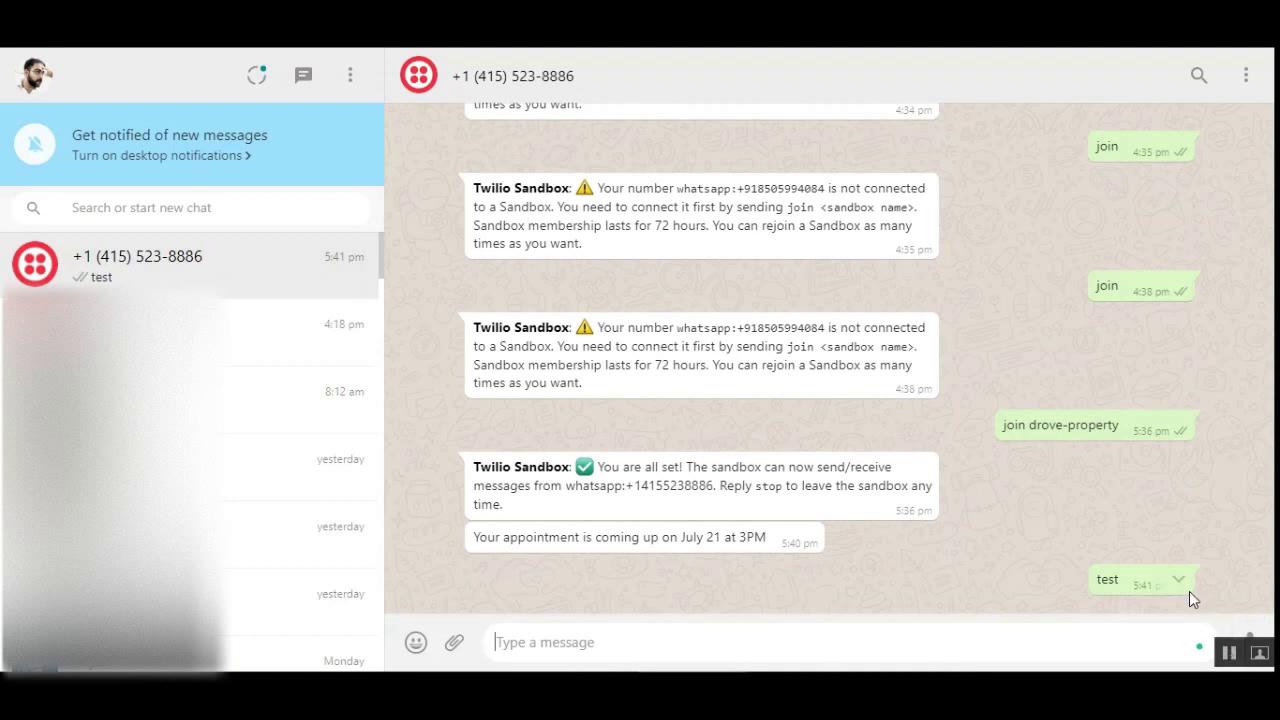
pyautogui.click(1228, 653)
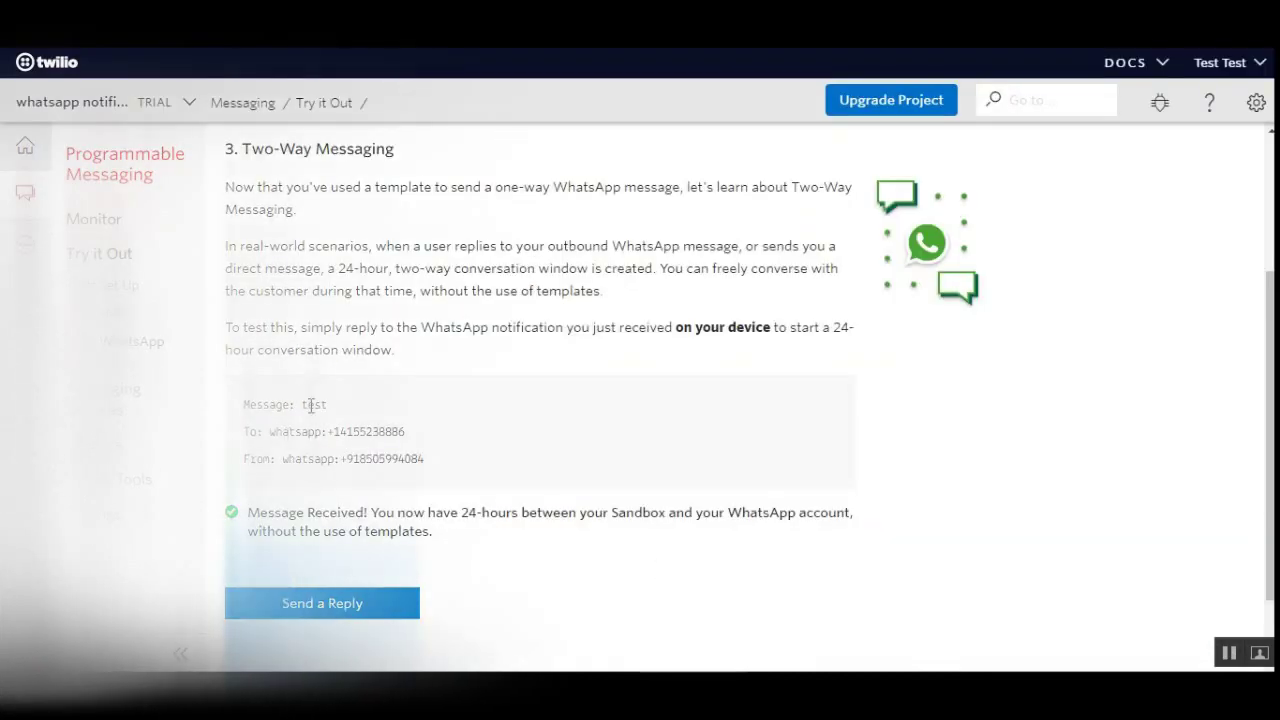
# - Send a reply from the Twilio sandbox with the default editable text message, and proceed to the sandbox configuration
pyautogui.moveTo(303, 406); pyautogui.dragTo(338, 412)
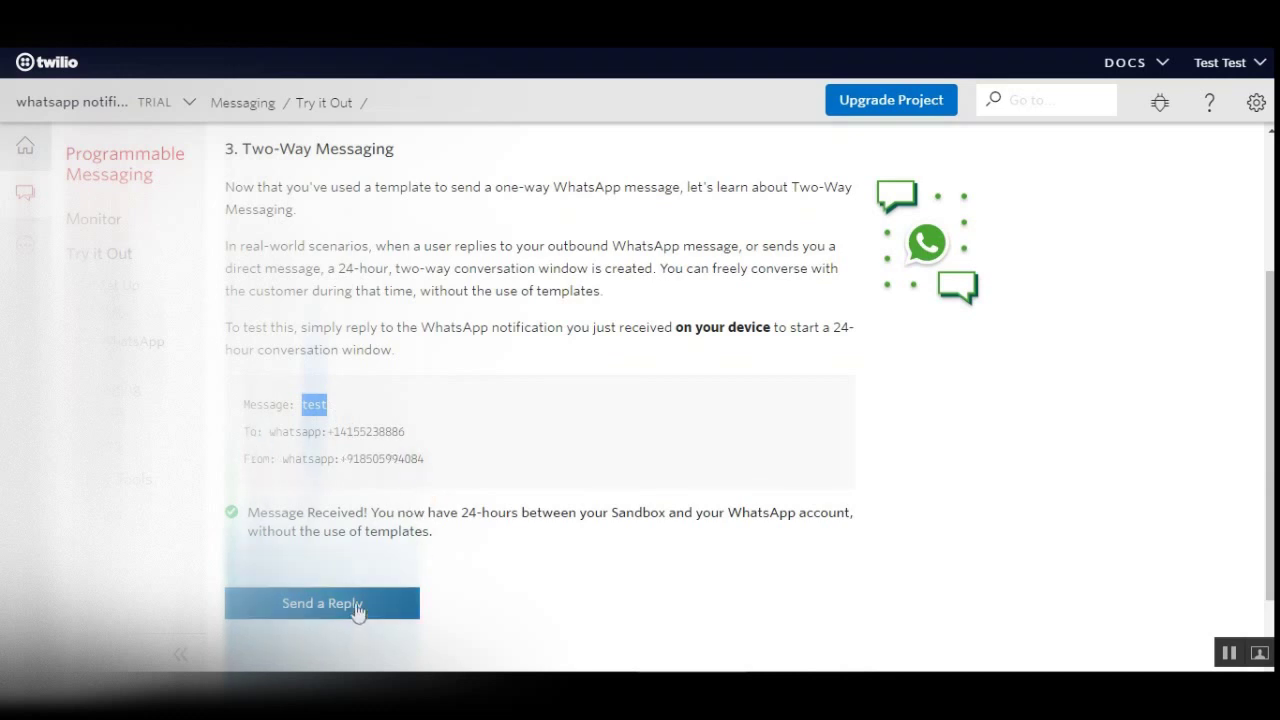
pyautogui.click(322, 604)
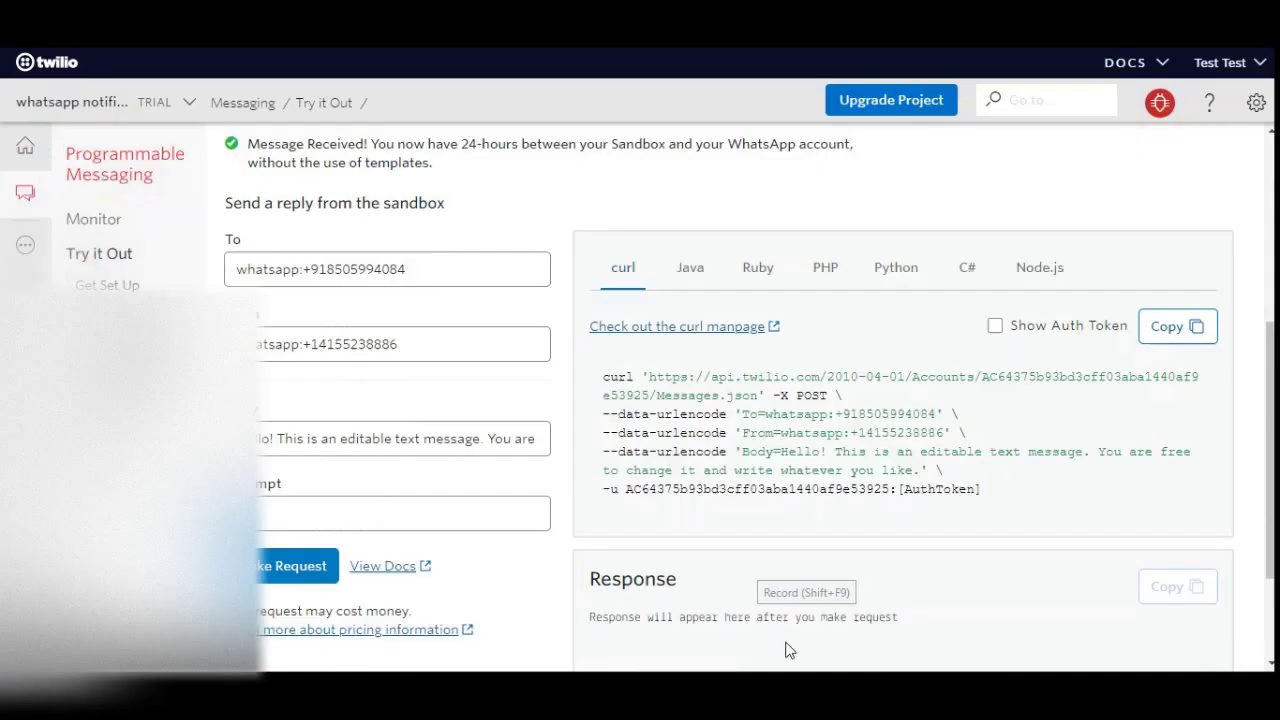
pyautogui.click(282, 567)
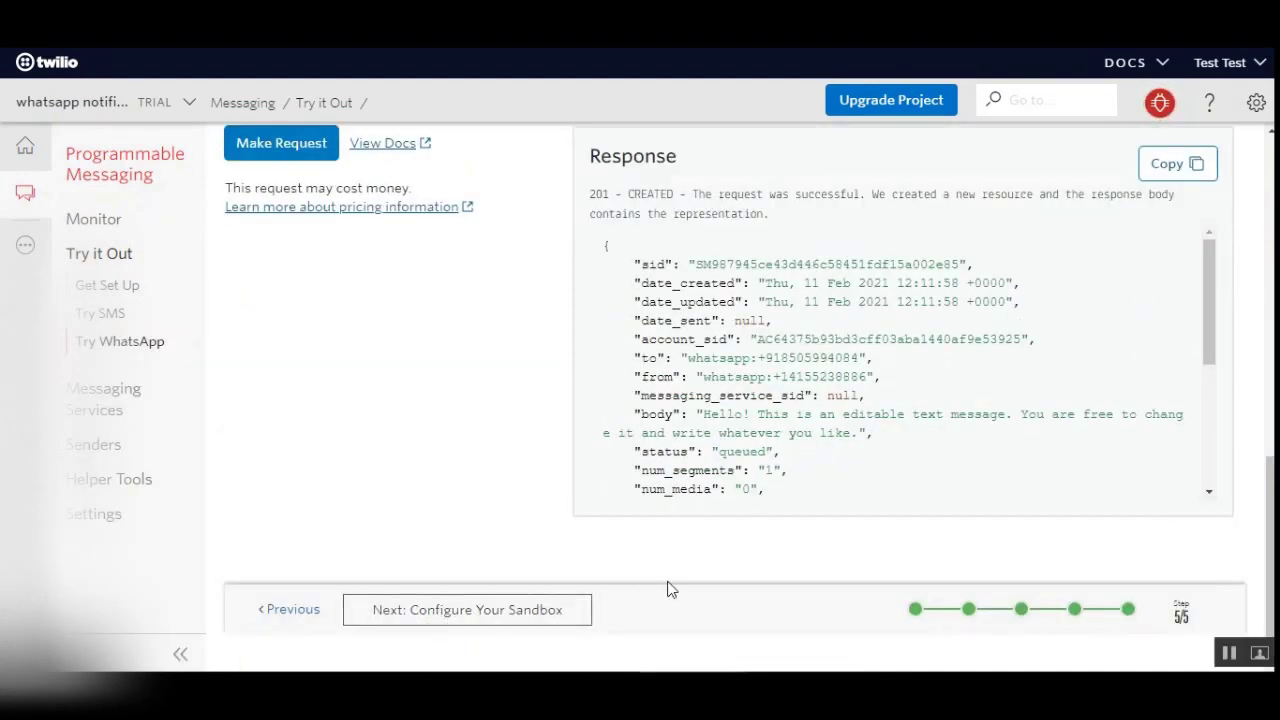
pyautogui.click(511, 621)
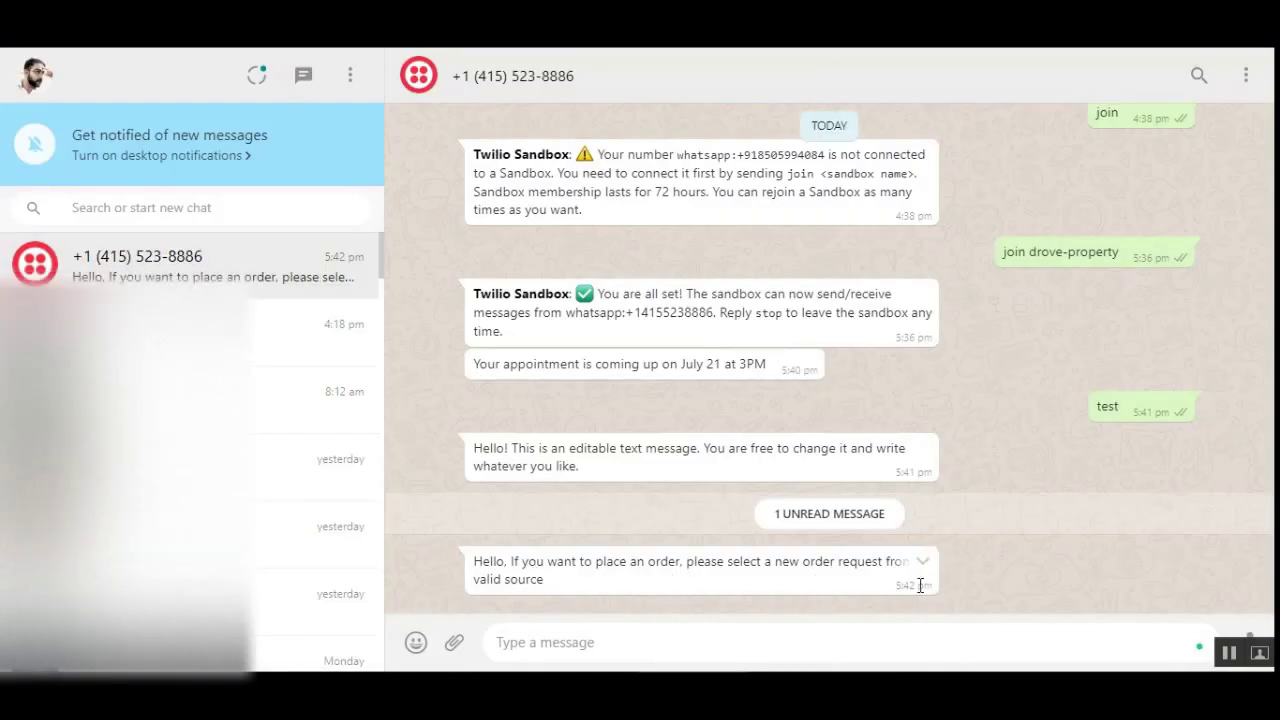
# - Review the newest sandbox reply about placing an order in the WhatsApp chat
pyautogui.moveTo(930, 574)
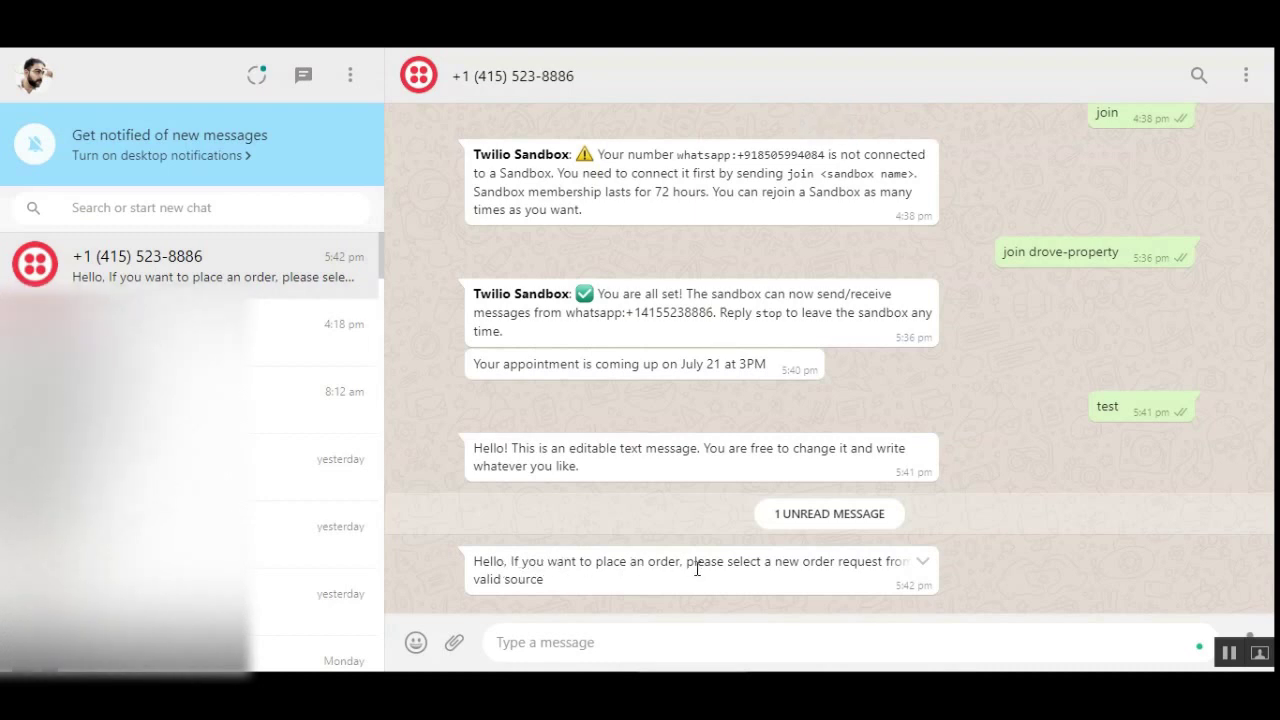
pyautogui.click(922, 563)
pyautogui.click(950, 587)
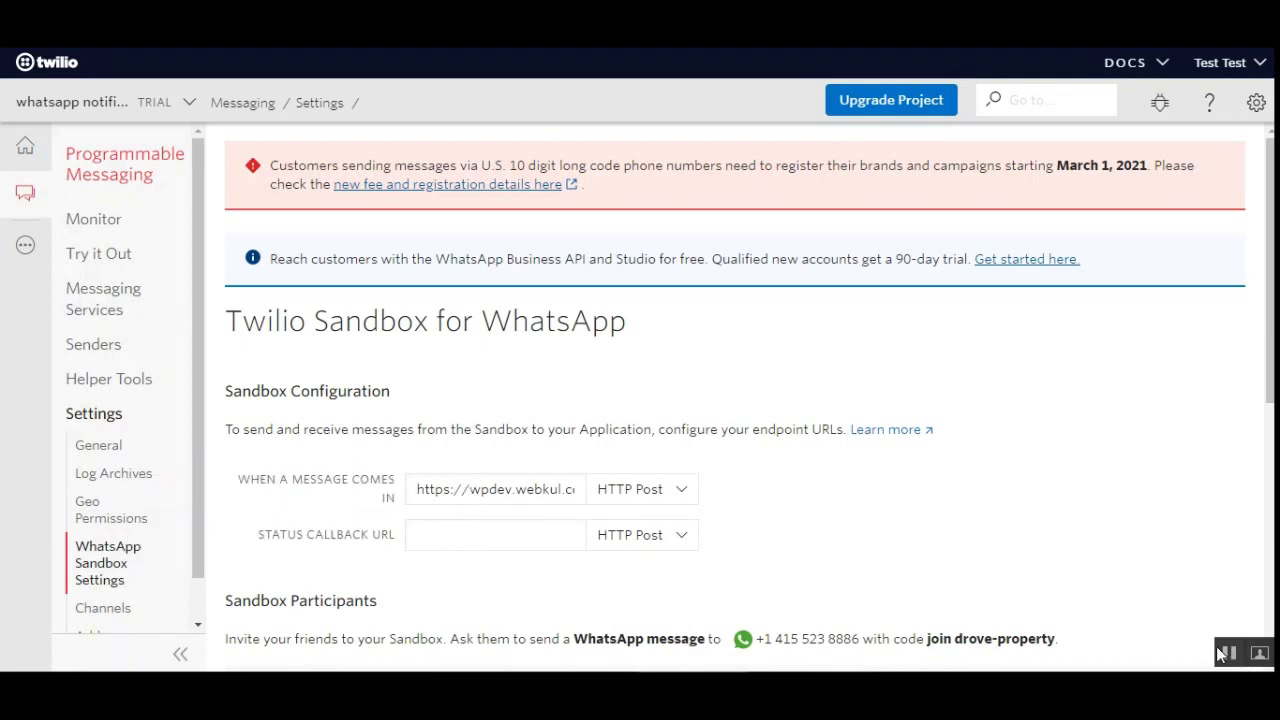
# - Replace the sandbox's incoming-message webhook with the copied wpdemo.webkul purchase-assistant-common URL and save the configuration
pyautogui.tripleClick(528, 491)
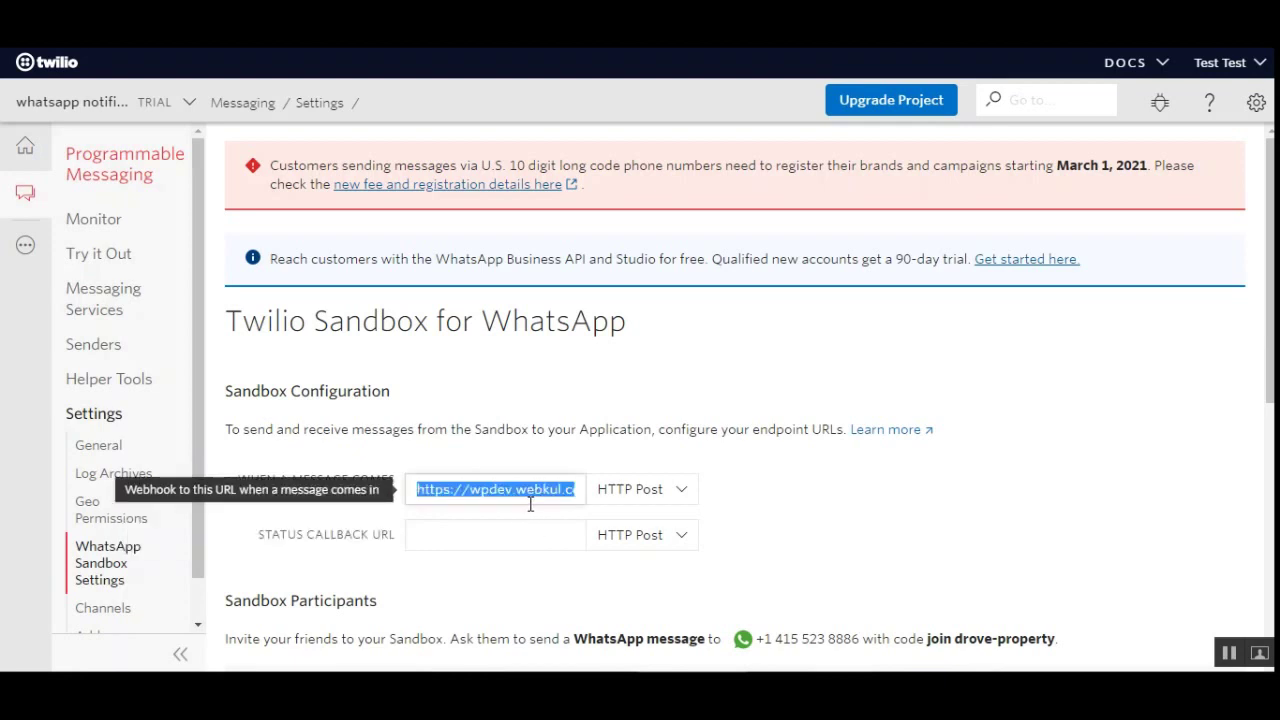
pyautogui.hotkey('ctrl', 'v')
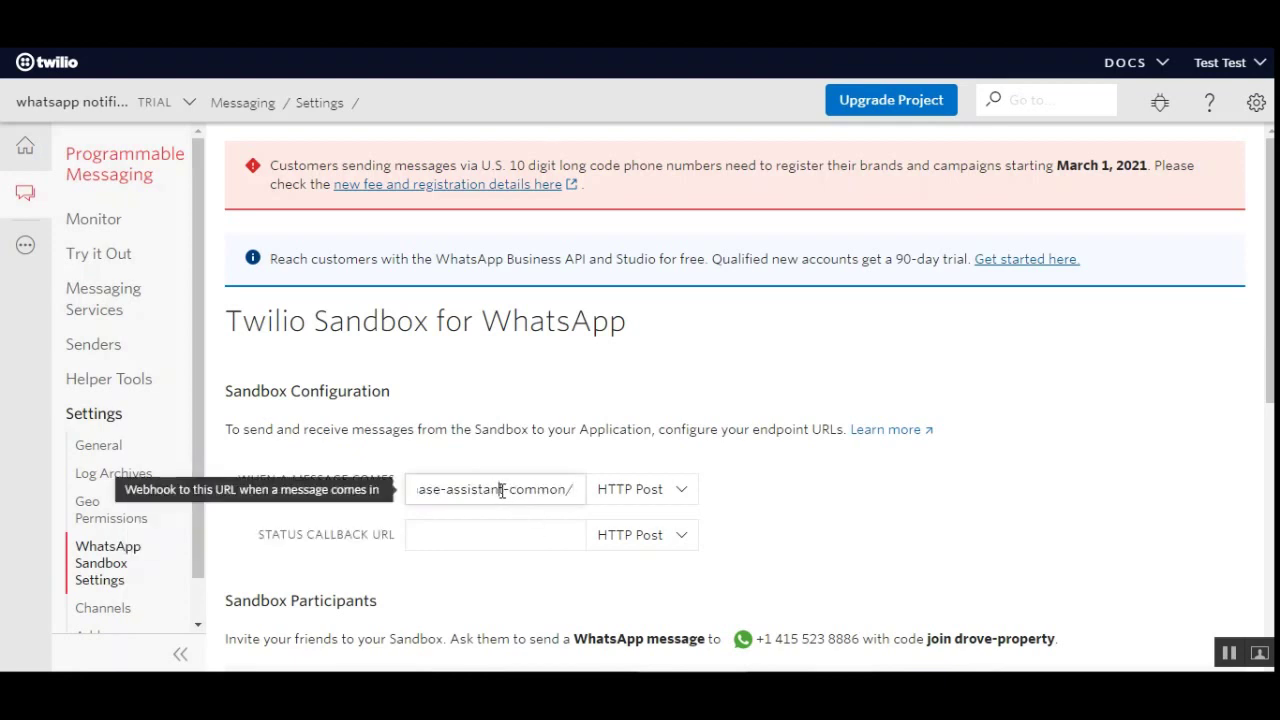
pyautogui.moveTo(578, 487)
pyautogui.mouseDown()
pyautogui.moveTo(410, 487)
pyautogui.moveTo(585, 487)
pyautogui.mouseUp()
pyautogui.click(908, 516)
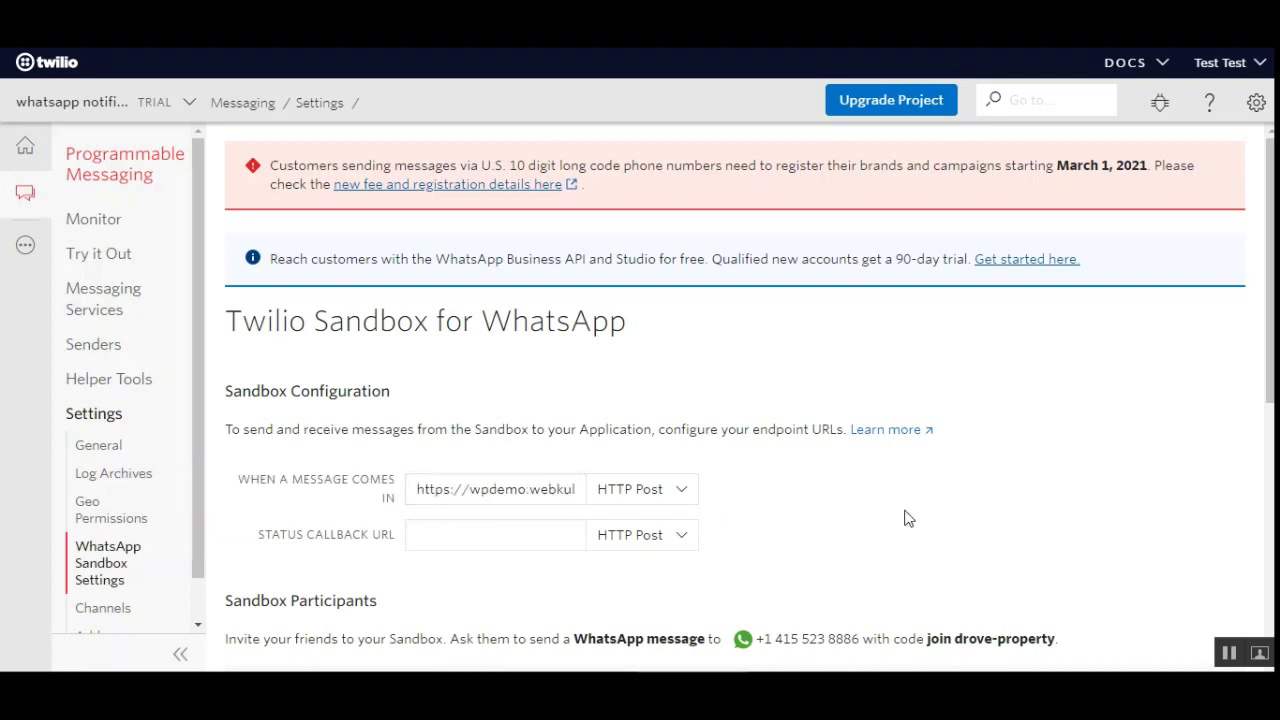
pyautogui.scroll(-5, 127, 664)
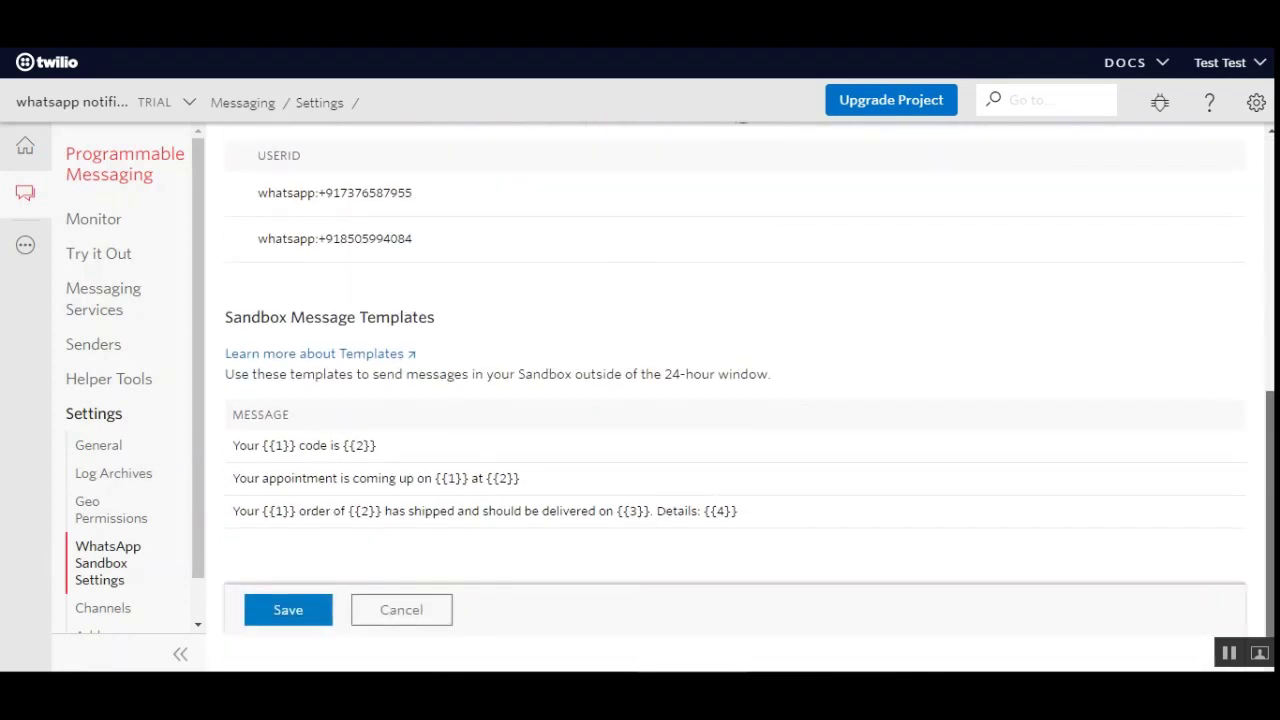
pyautogui.click(285, 612)
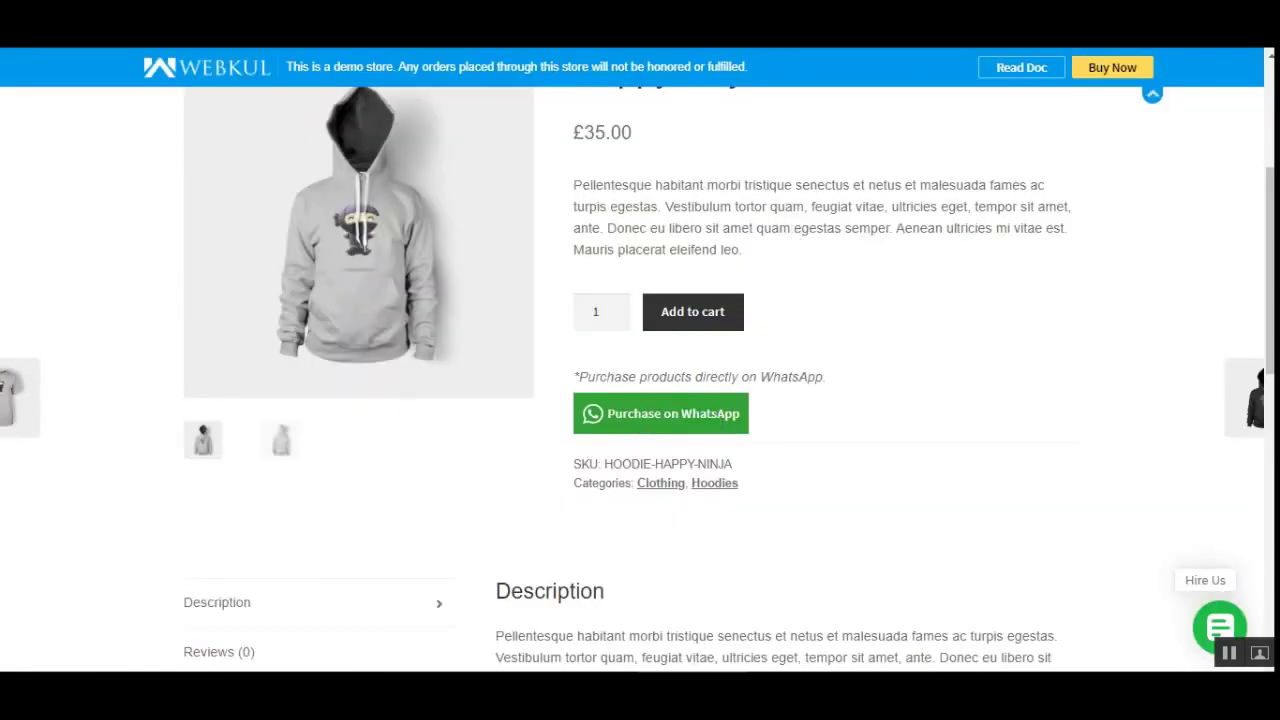
# - Start a WhatsApp purchase of one Happy Ninja 1 from its store page and send the prefilled request to the sandbox number
pyautogui.click(660, 413)
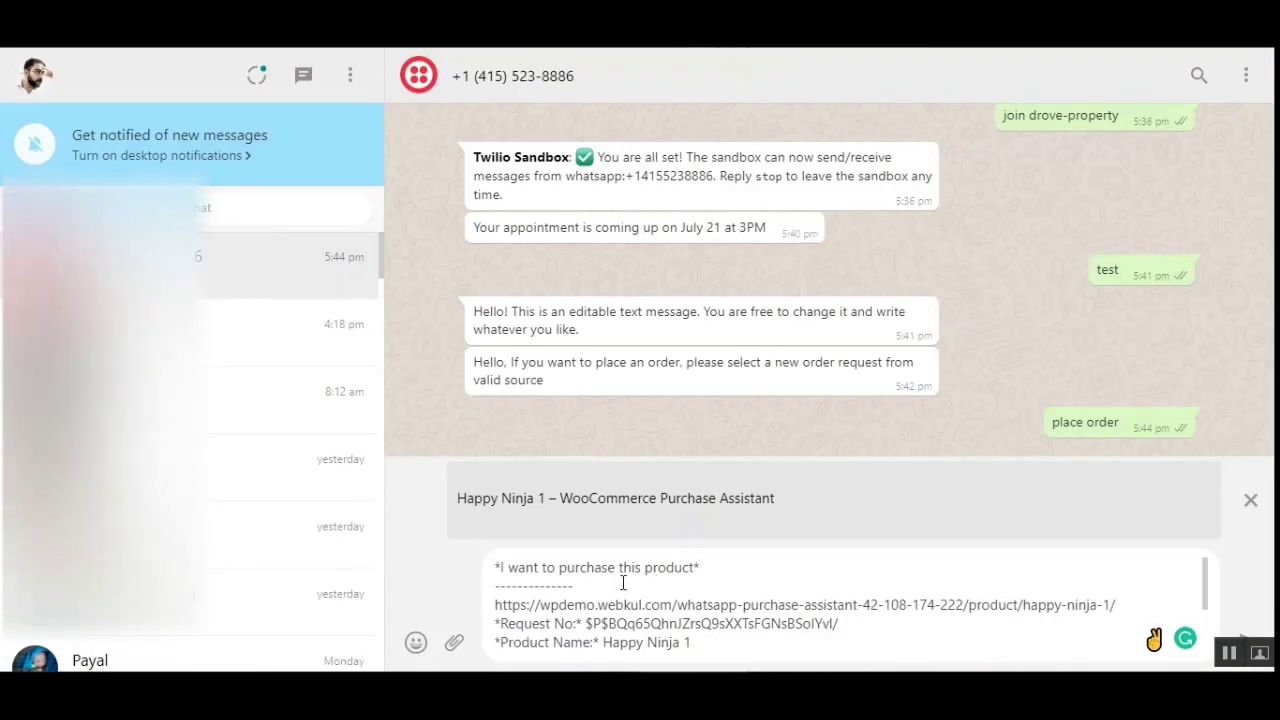
pyautogui.press('Return')
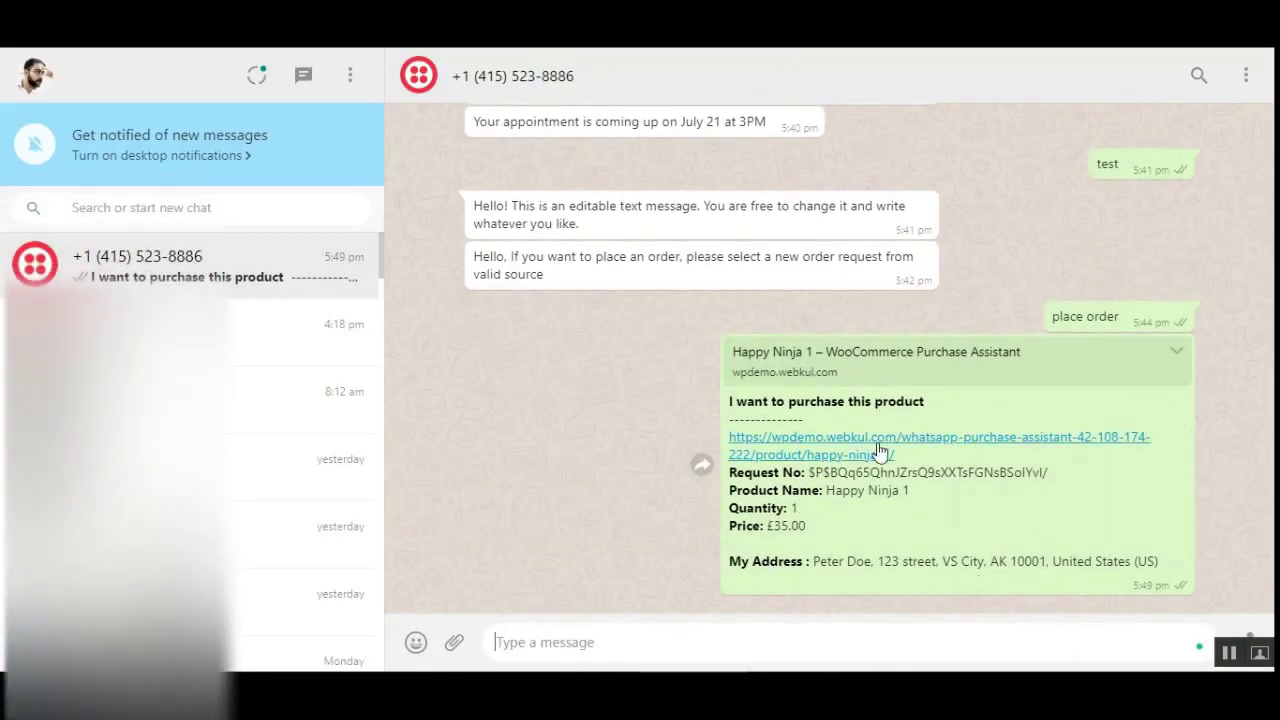
pyautogui.click(1229, 653)
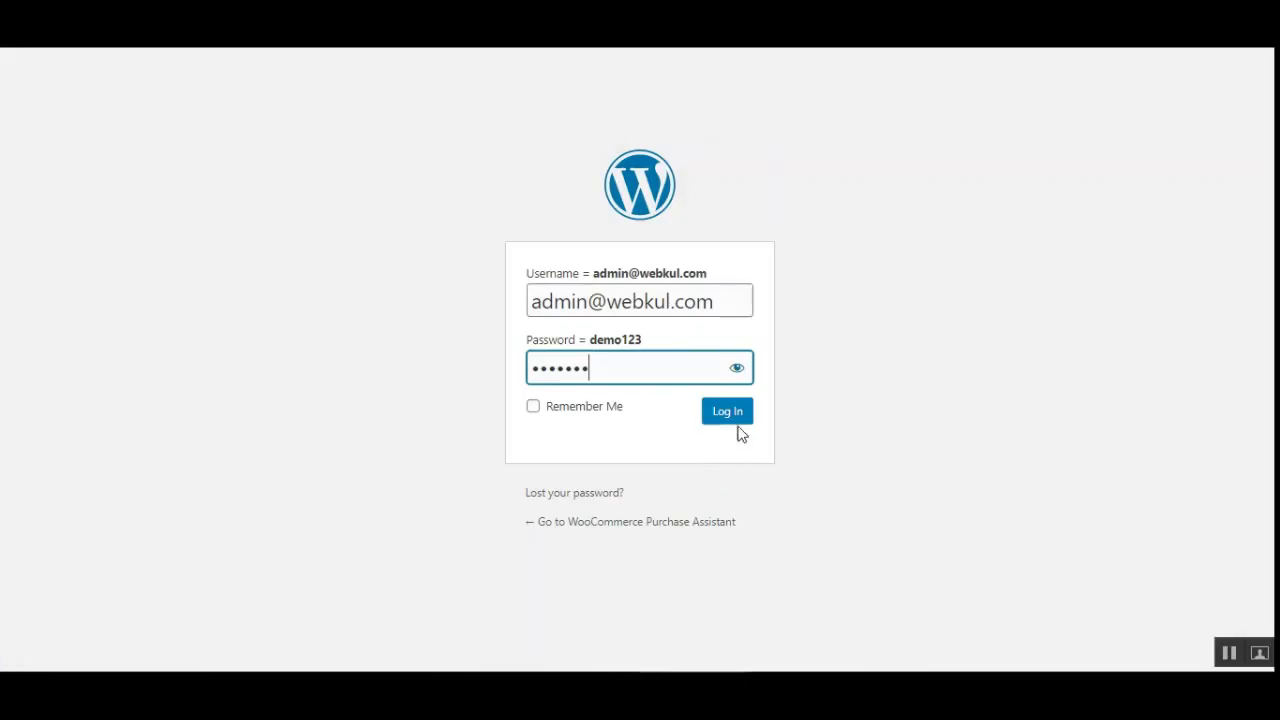
# - Log in to the WordPress admin with the filled-in credentials and open the Whatsapp Purchase Assistant settings
pyautogui.click(733, 420)
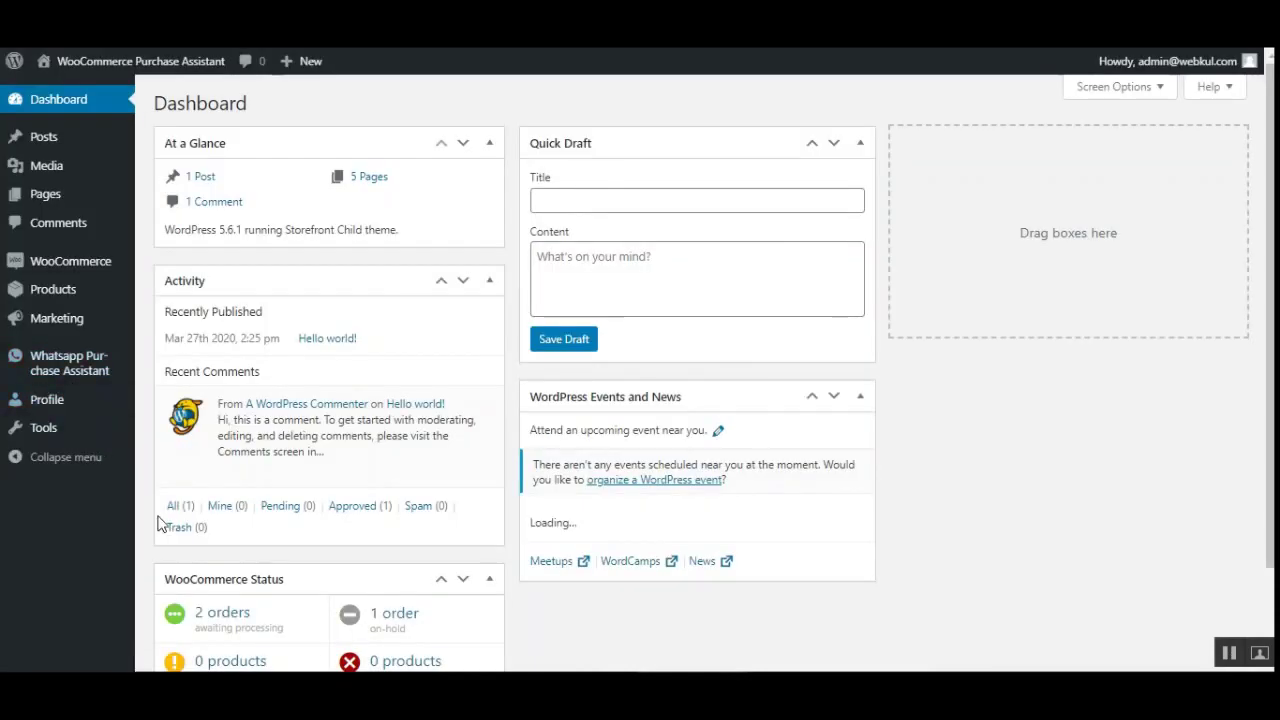
pyautogui.click(68, 370)
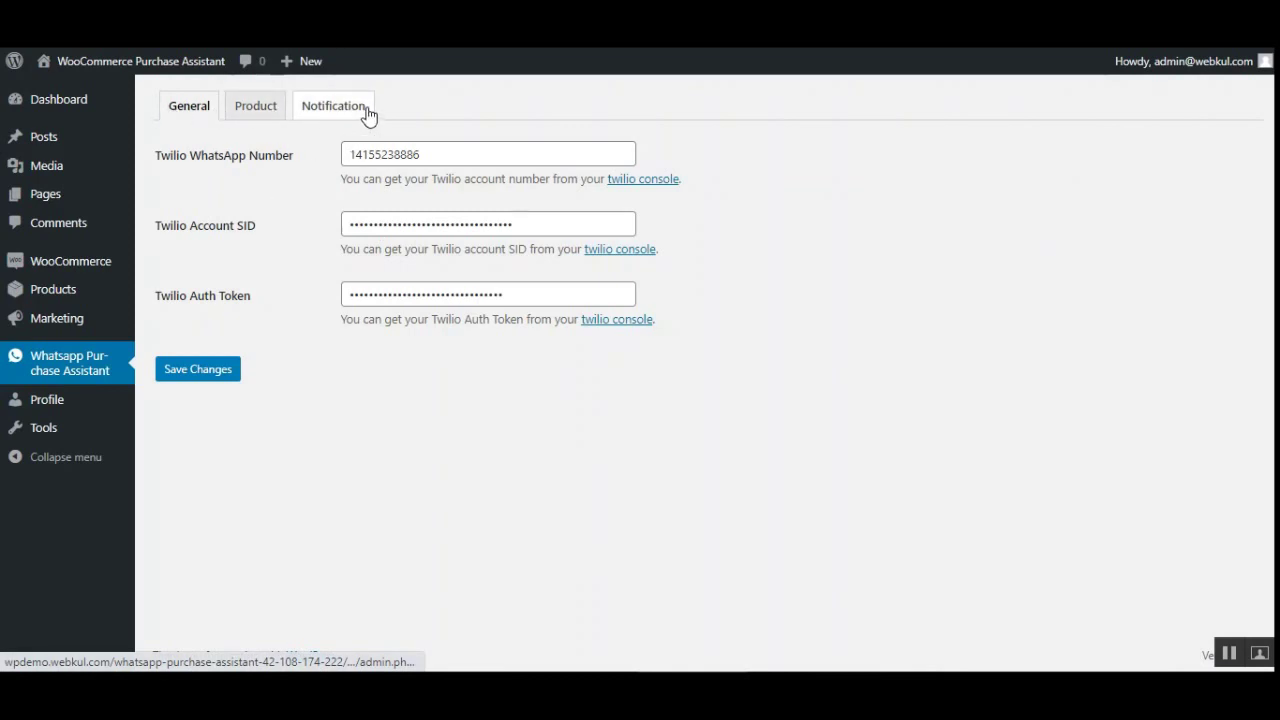
# - Examine the Twilio WhatsApp Number, Account SID and Auth Token fields in the plugin's general settings
pyautogui.moveTo(190, 158); pyautogui.dragTo(283, 160)
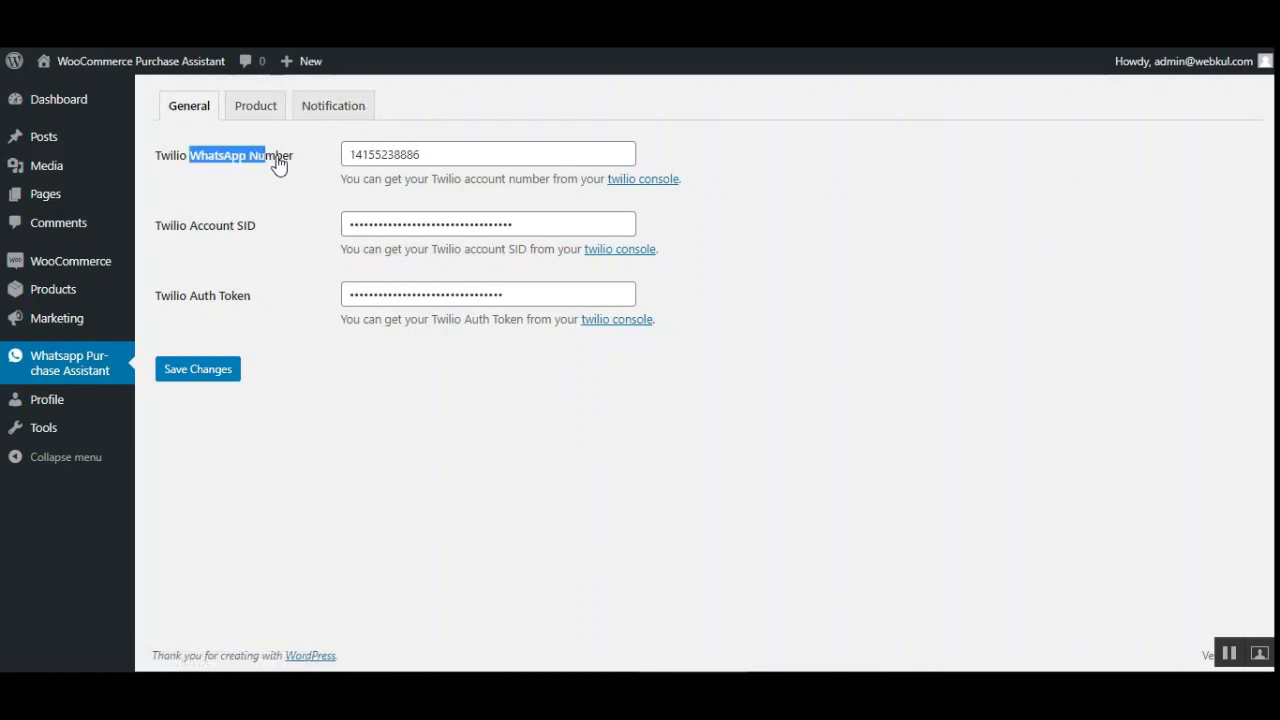
pyautogui.click(432, 157)
pyautogui.moveTo(168, 227); pyautogui.dragTo(262, 232)
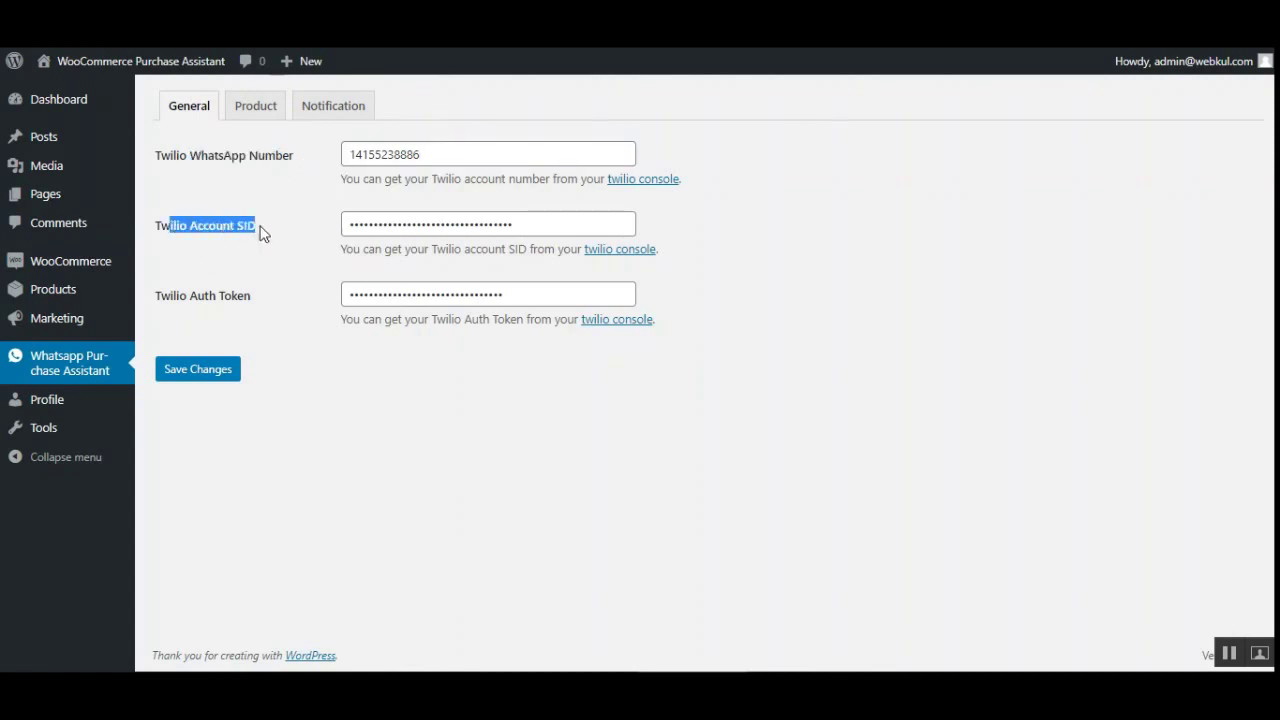
pyautogui.moveTo(170, 300); pyautogui.dragTo(243, 312)
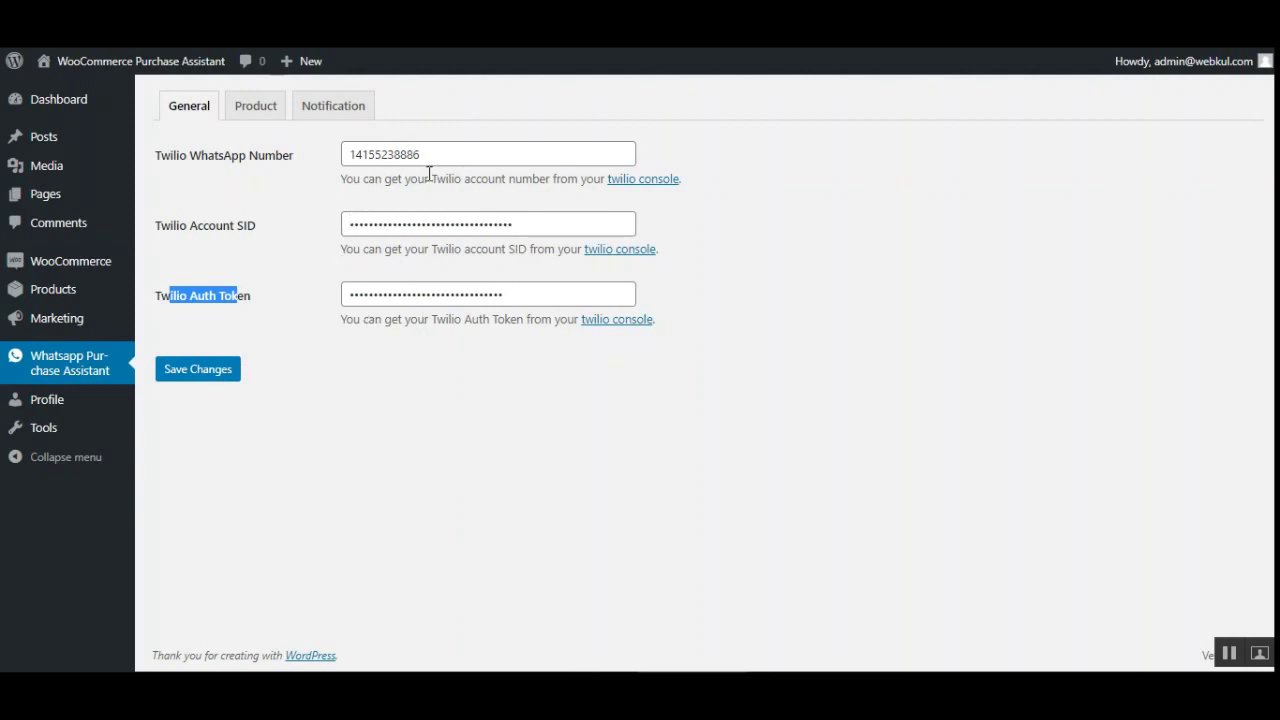
# - Open the plugin's product settings and examine the product view page's Enable options and button text
pyautogui.click(250, 106)
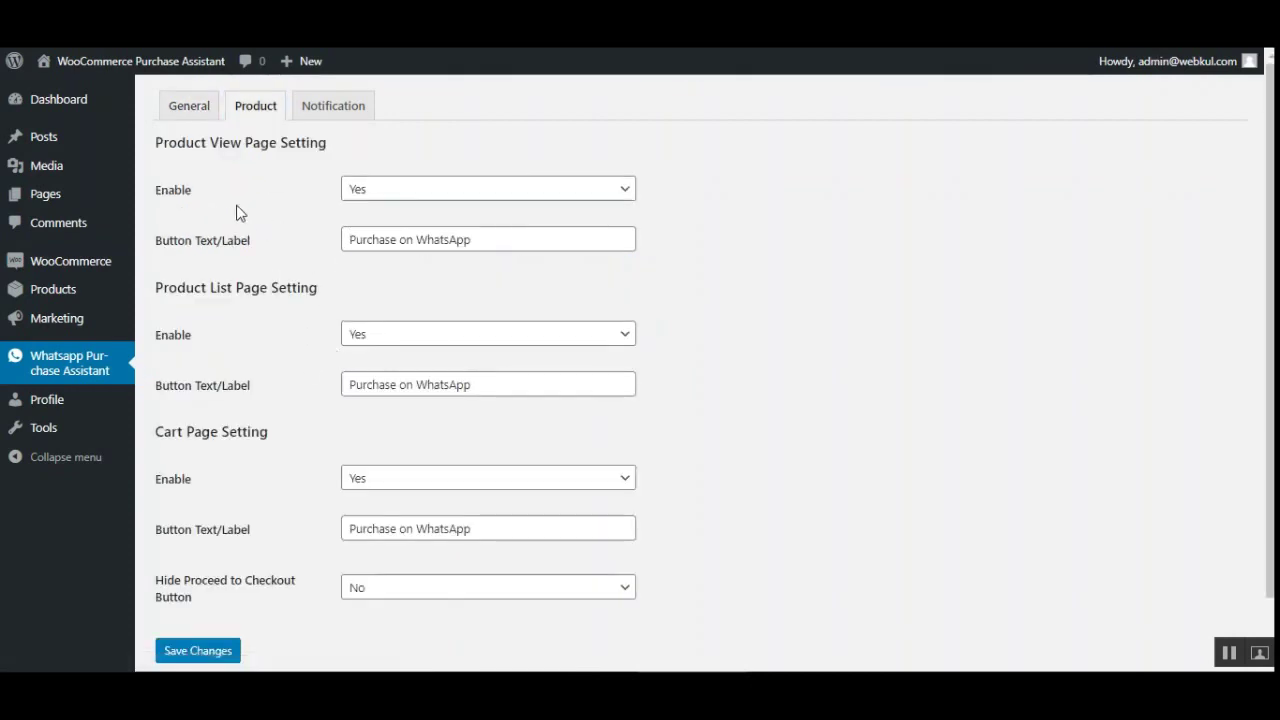
pyautogui.moveTo(176, 143); pyautogui.dragTo(295, 155)
pyautogui.click(299, 215)
pyautogui.click(418, 199)
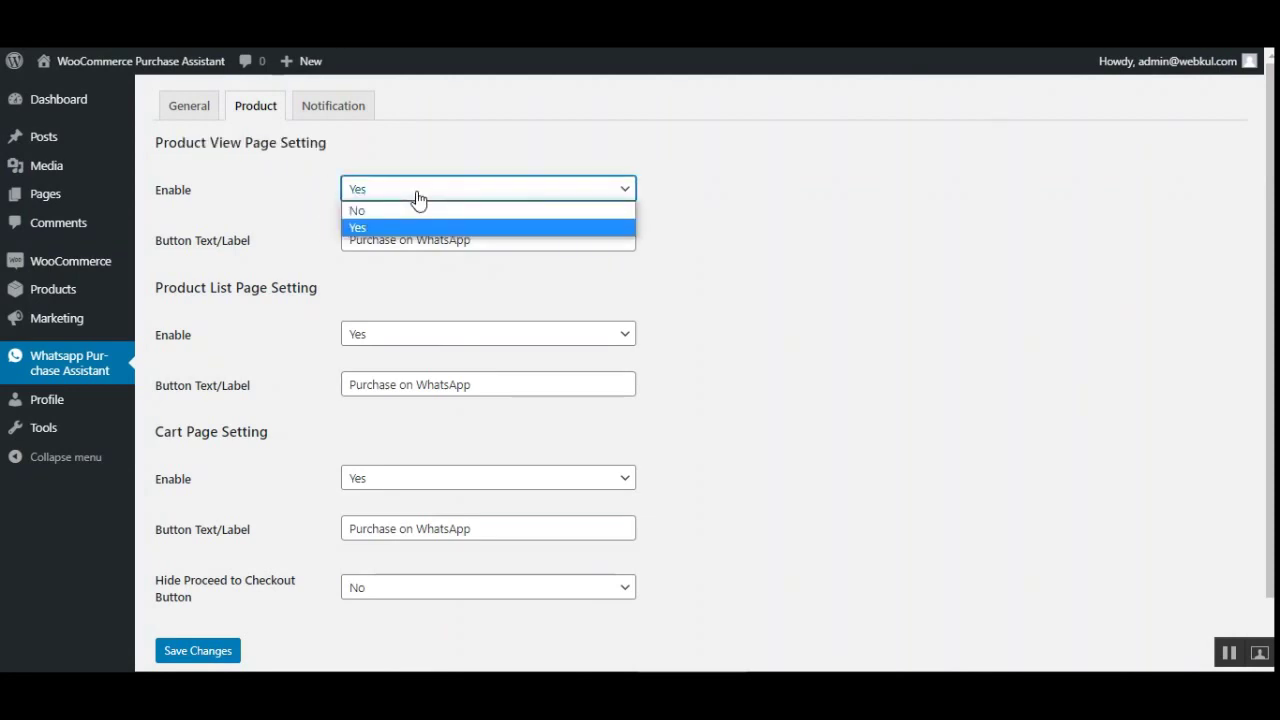
pyautogui.click(708, 190)
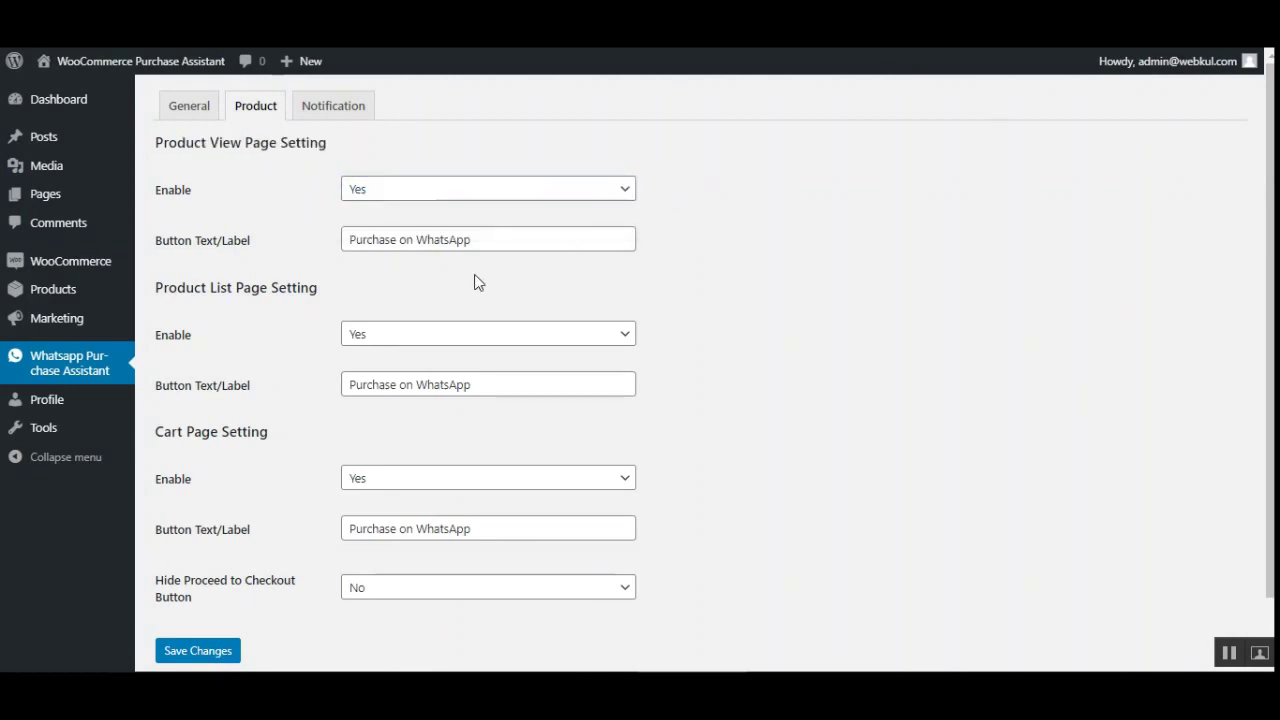
pyautogui.moveTo(177, 248); pyautogui.dragTo(251, 252)
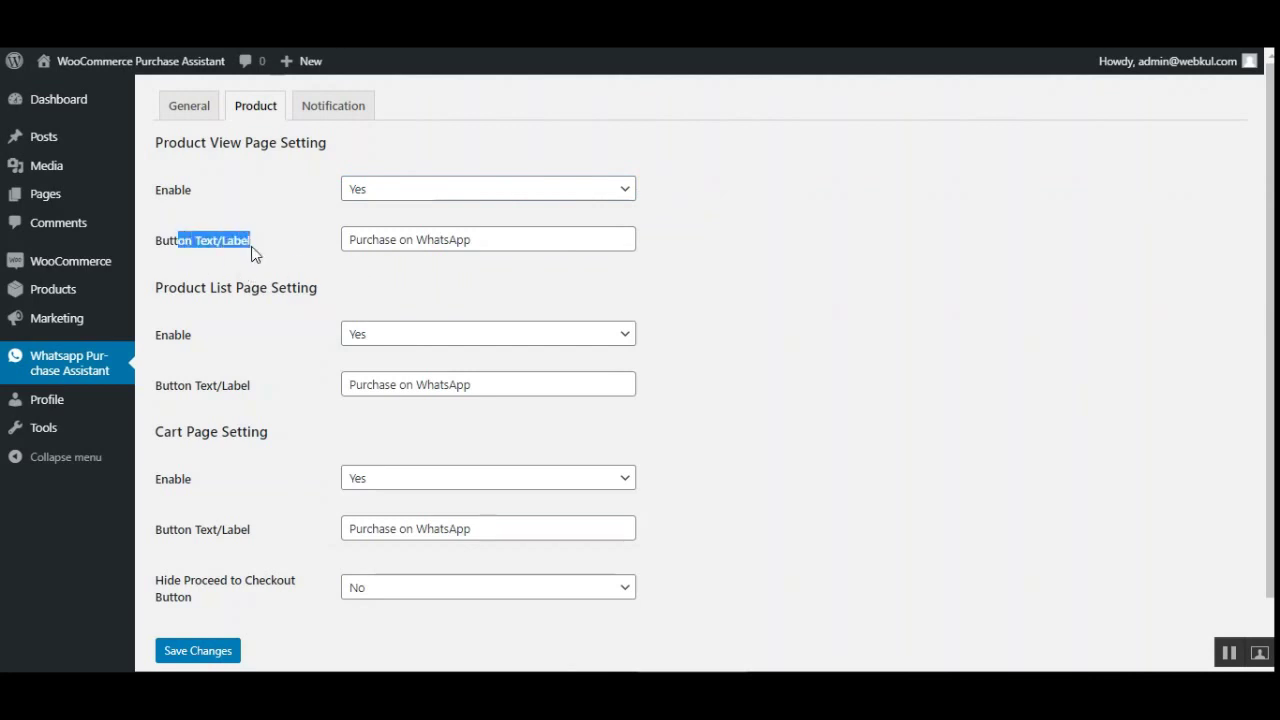
pyautogui.click(513, 240)
pyautogui.moveTo(494, 240); pyautogui.dragTo(347, 240)
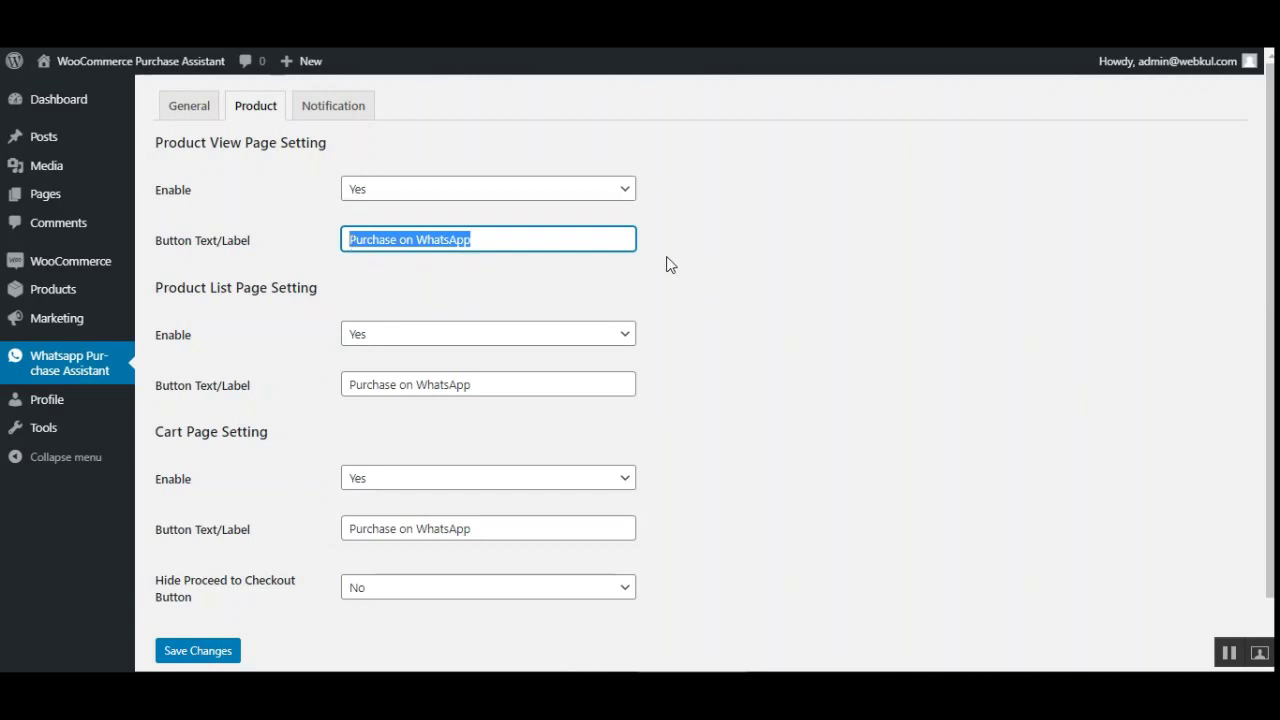
pyautogui.click(513, 231)
pyautogui.click(808, 248)
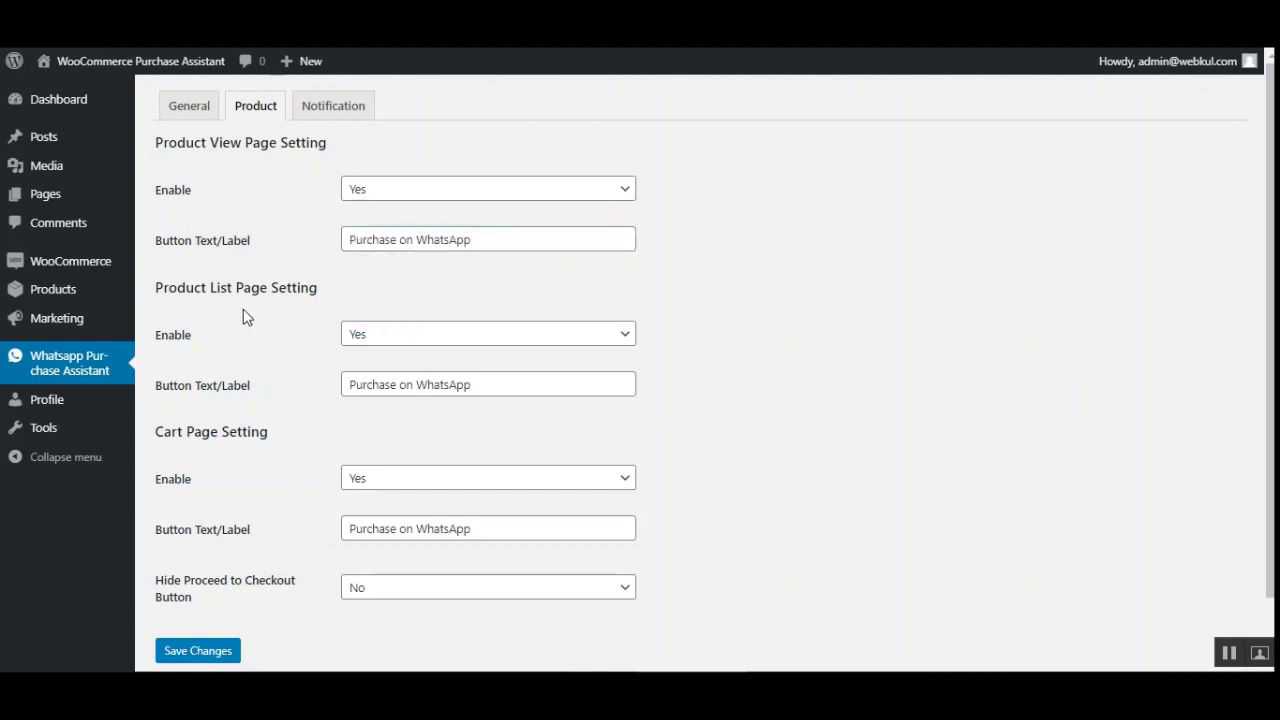
# - Examine the Product List Page Setting section, including its button text
pyautogui.moveTo(178, 297); pyautogui.dragTo(328, 293)
pyautogui.click(412, 298)
pyautogui.scroll(-1, 1260, 406)
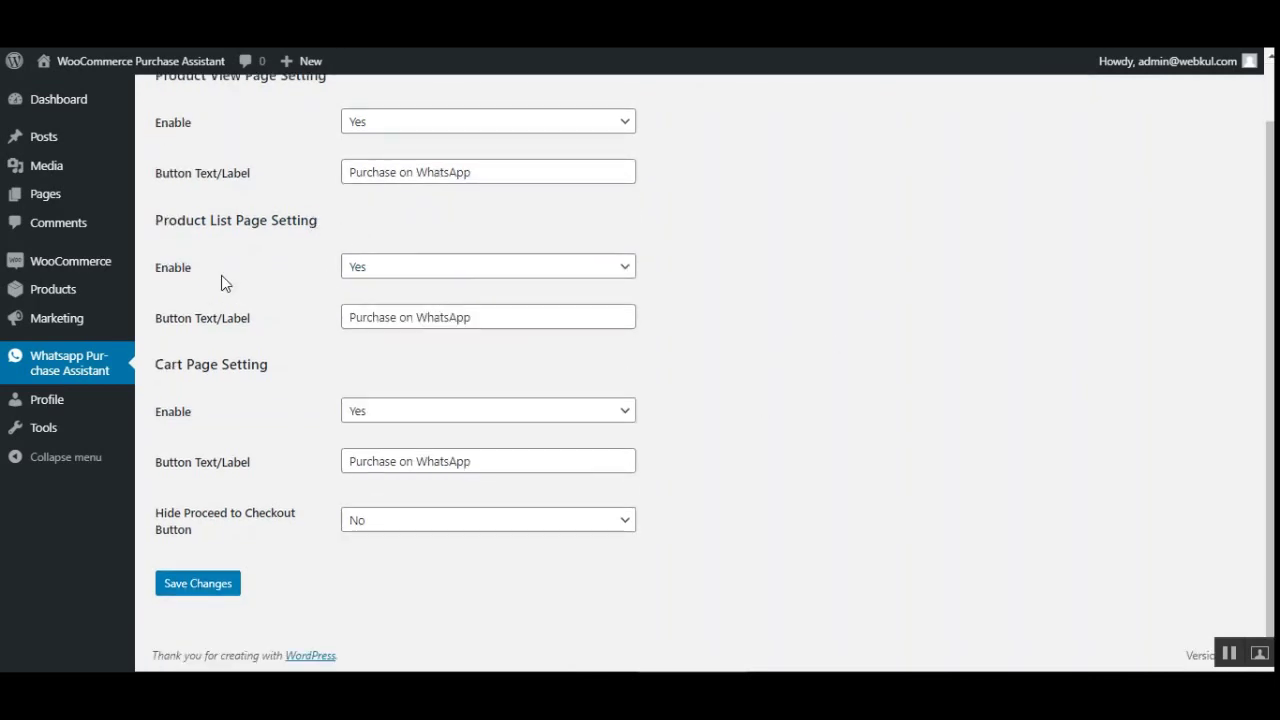
pyautogui.moveTo(484, 317); pyautogui.dragTo(349, 330)
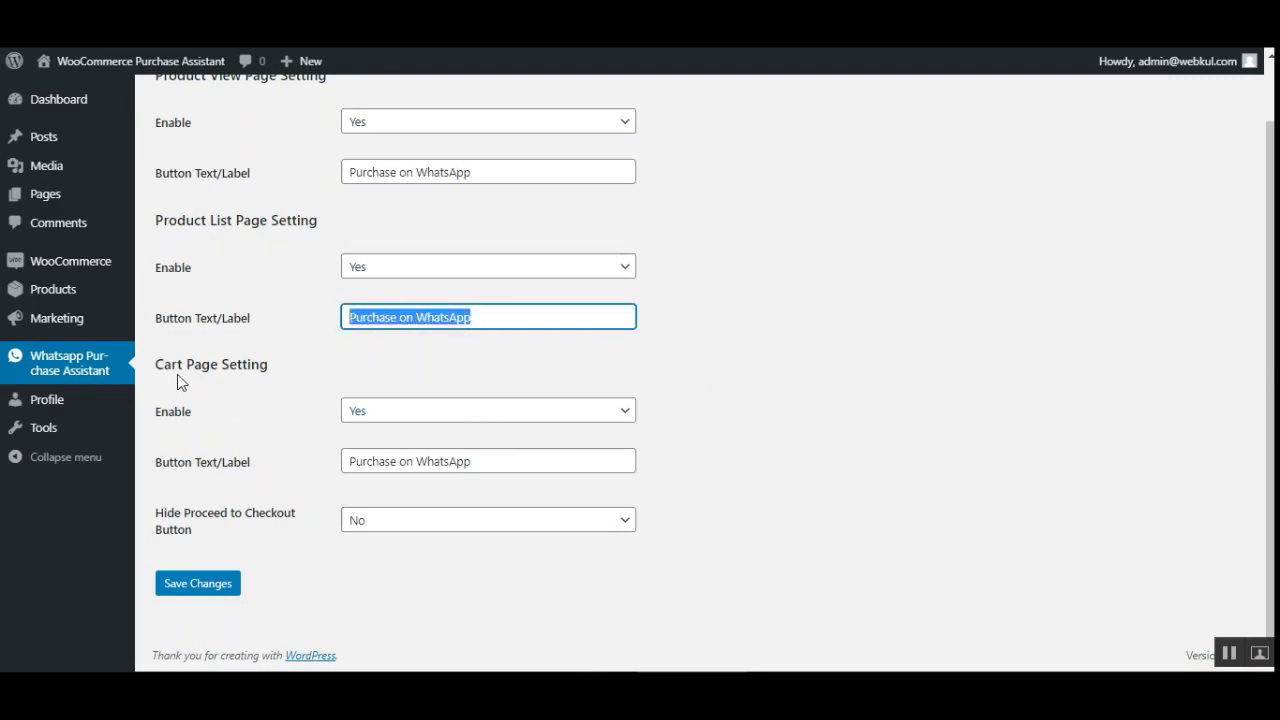
# - Examine the Cart Page Setting section, including its button text and the Hide Proceed to Checkout Button options
pyautogui.moveTo(171, 364); pyautogui.dragTo(259, 366)
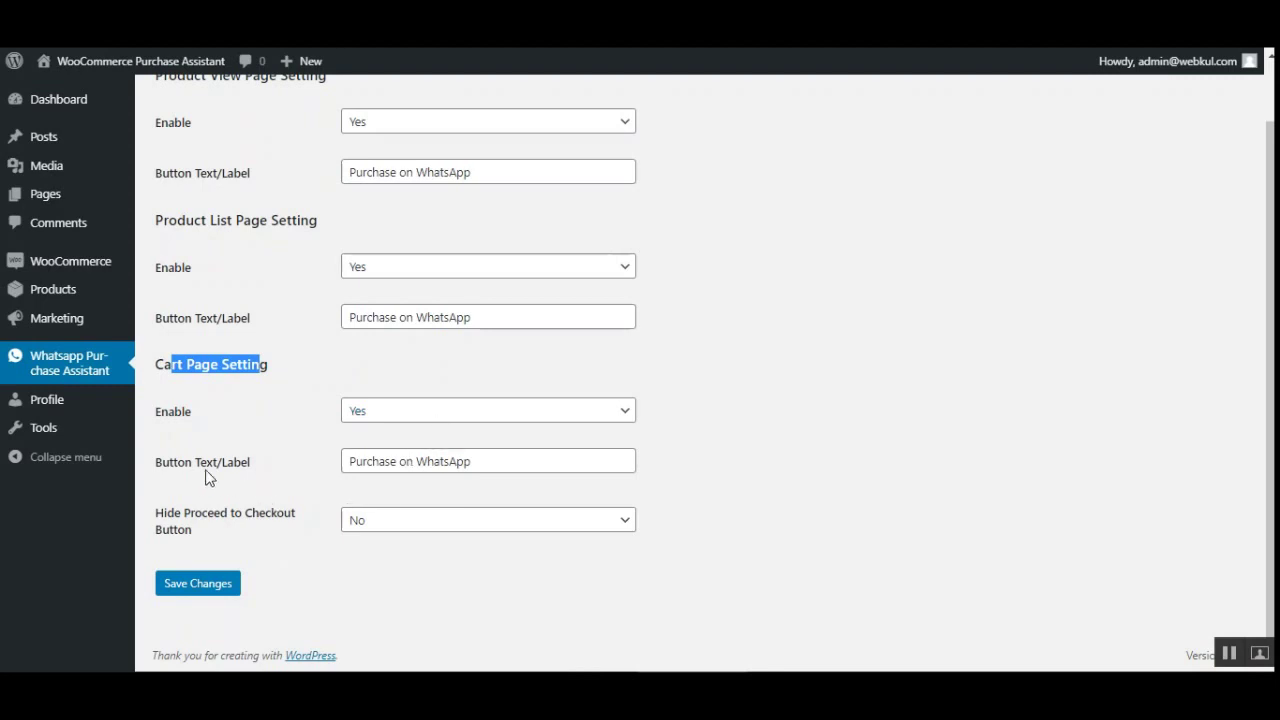
pyautogui.moveTo(162, 463); pyautogui.dragTo(245, 468)
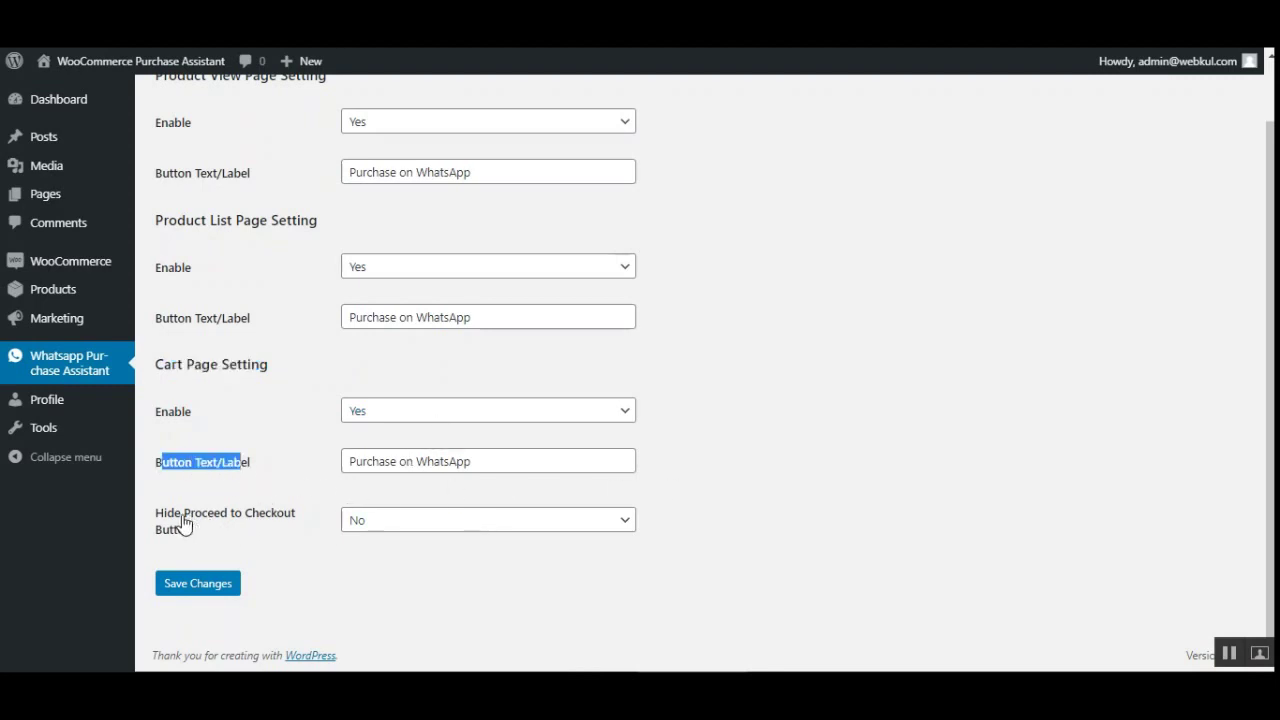
pyautogui.moveTo(176, 516); pyautogui.dragTo(228, 531)
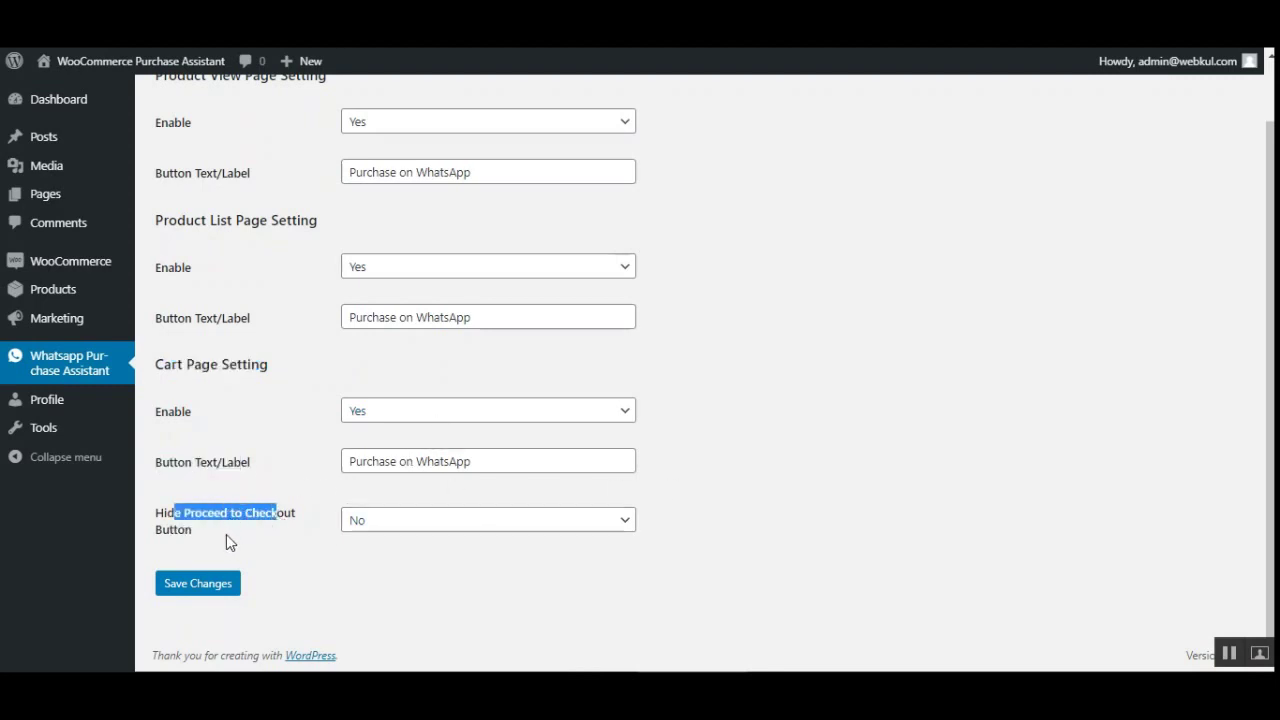
pyautogui.click(412, 527)
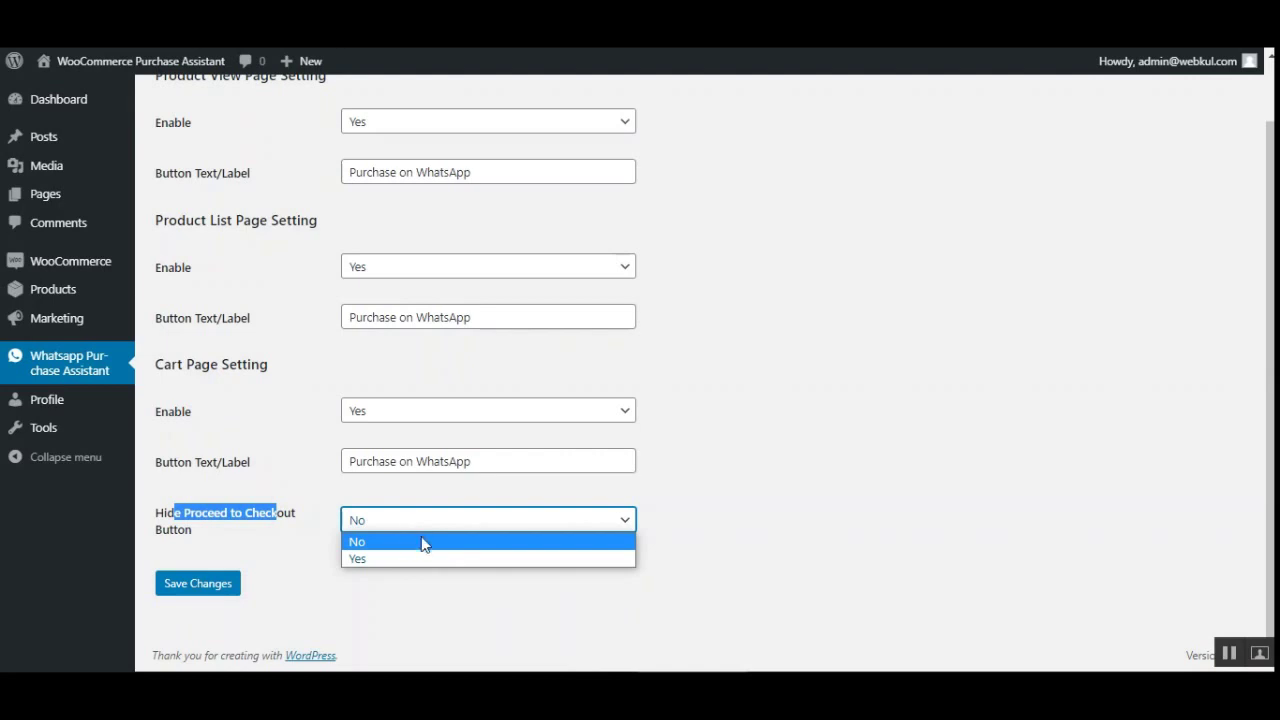
pyautogui.click(312, 548)
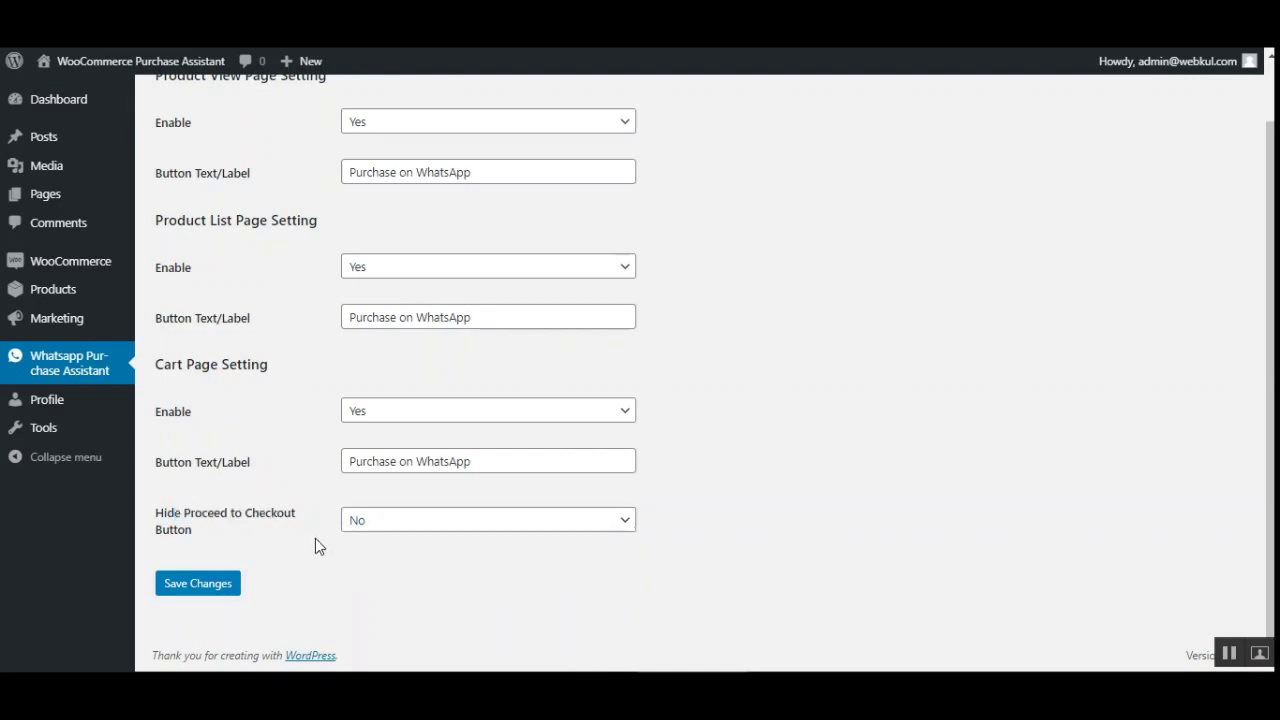
pyautogui.click(414, 522)
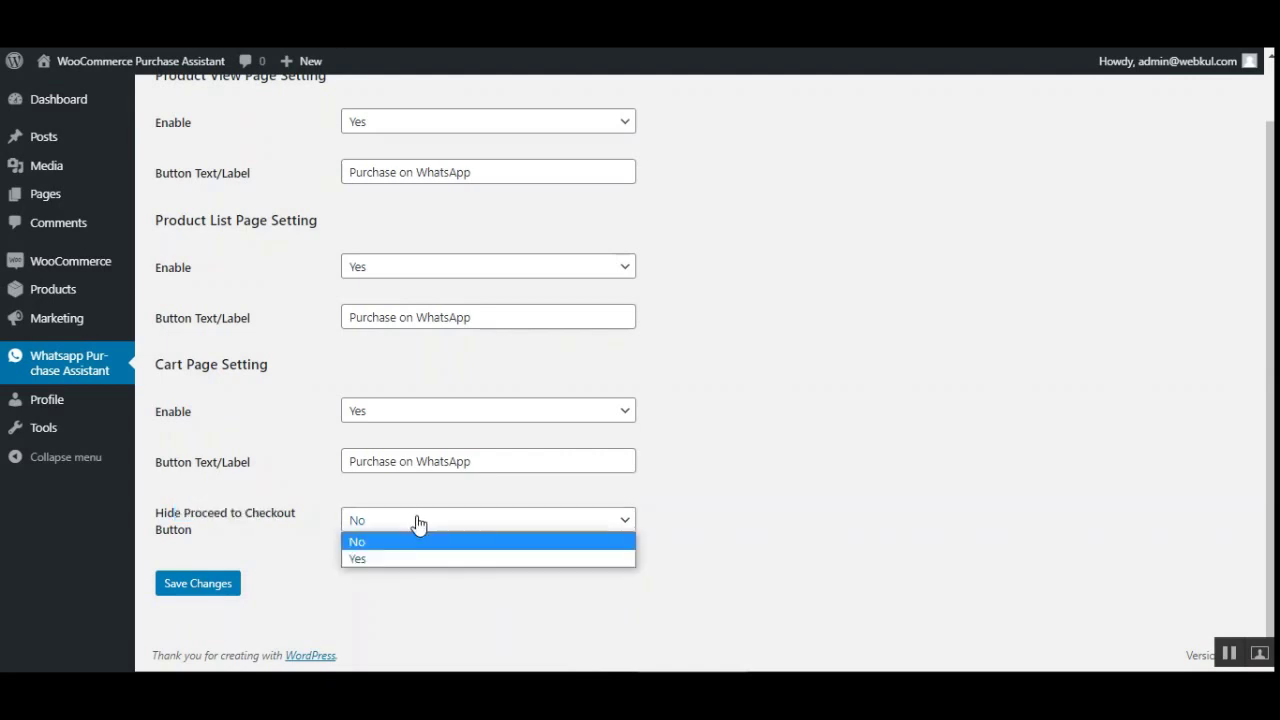
pyautogui.click(251, 538)
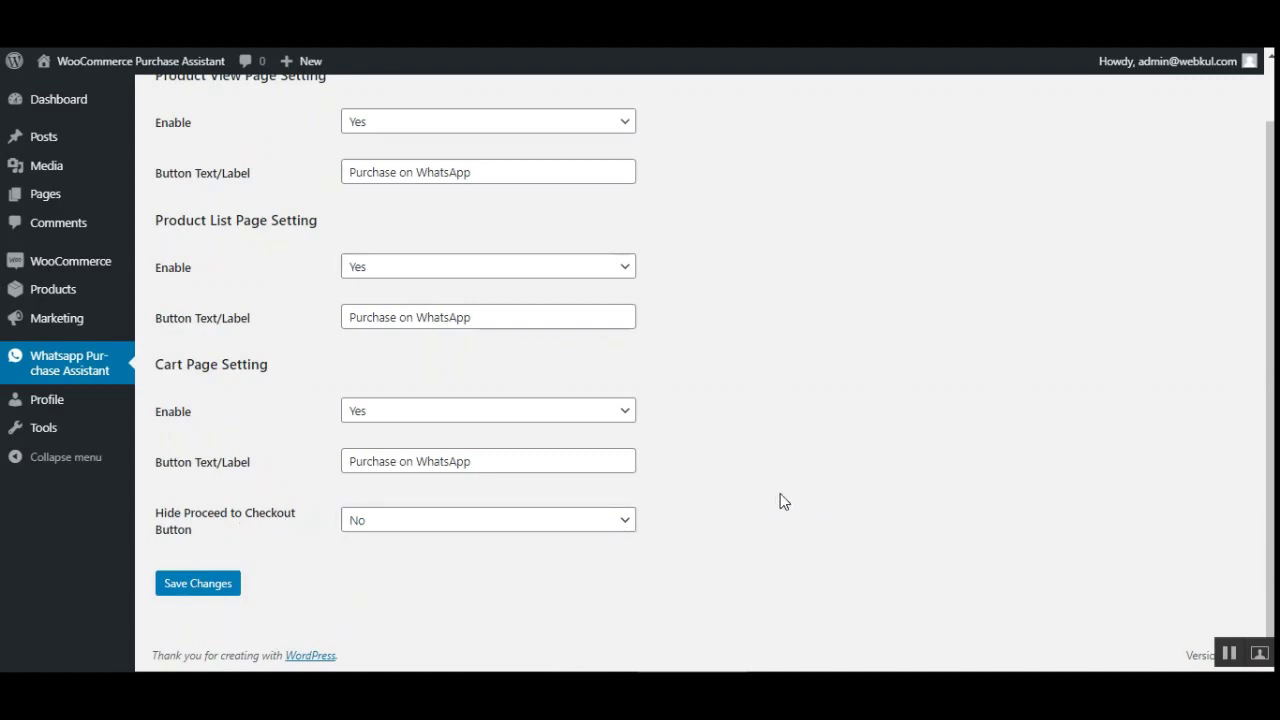
pyautogui.click(397, 527)
pyautogui.click(259, 533)
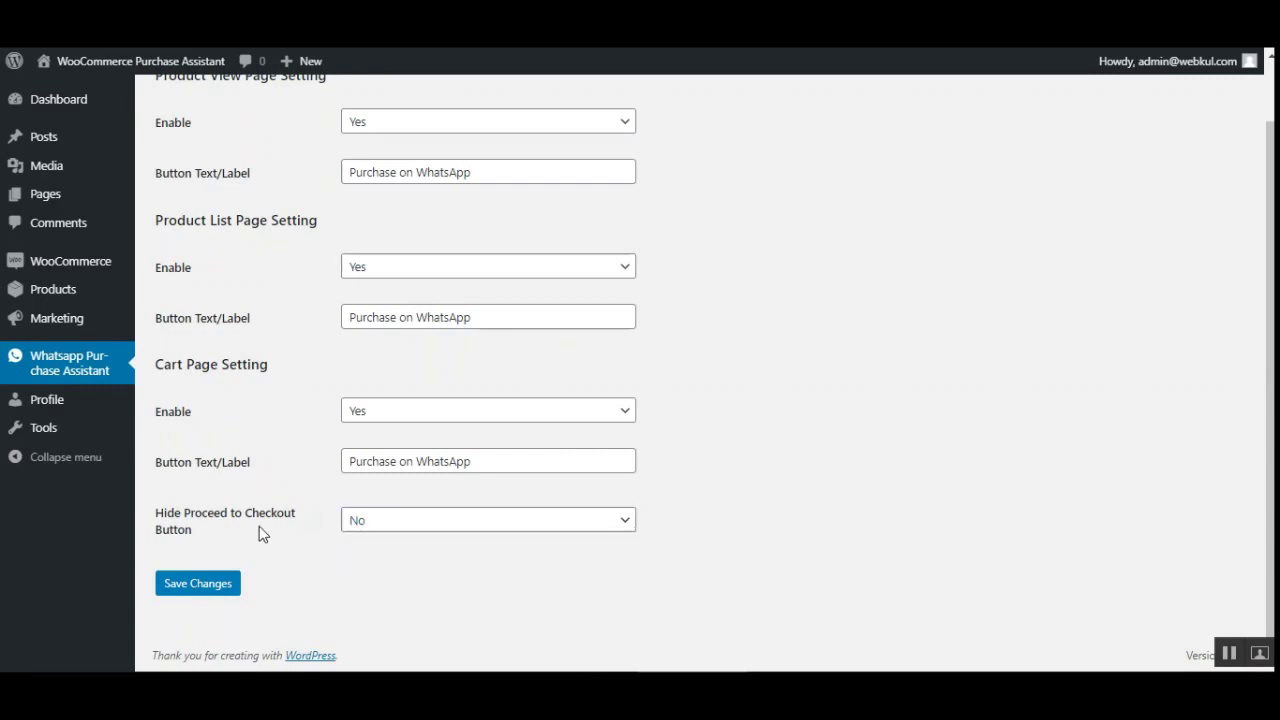
pyautogui.click(221, 586)
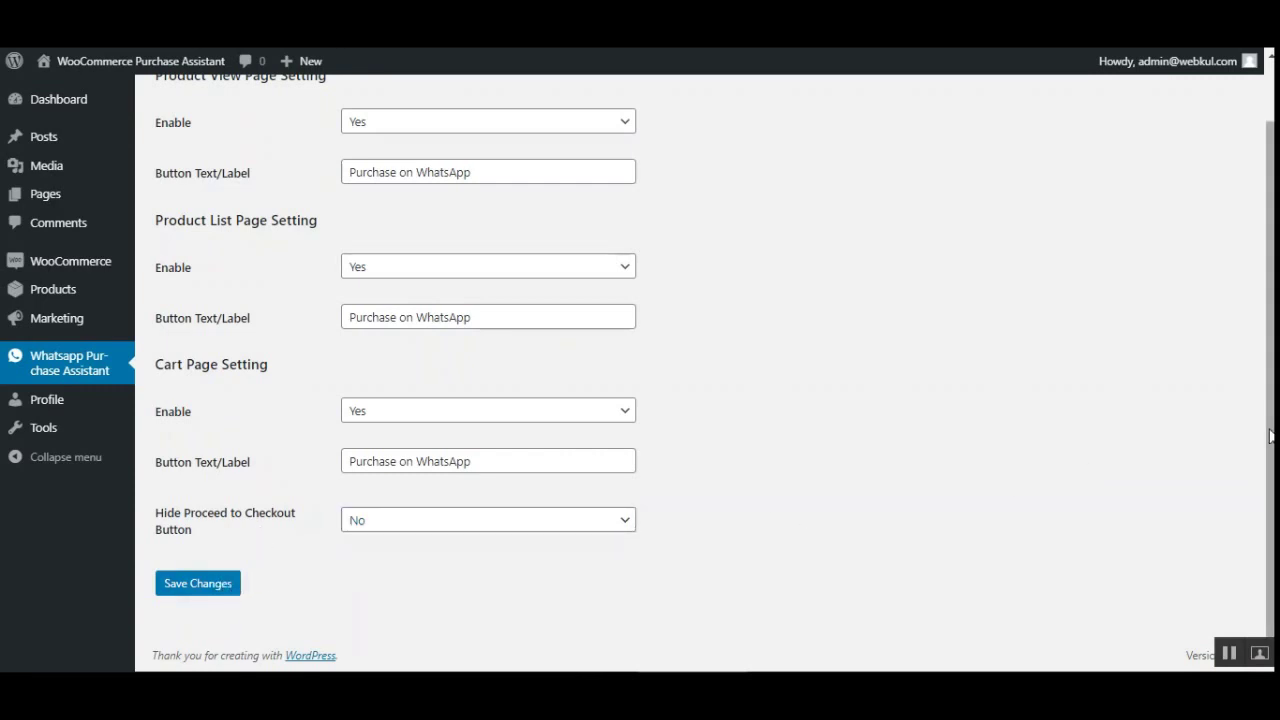
# - Open the notification settings and examine the product page notification text and the order placed notification's option and message
pyautogui.click(335, 110)
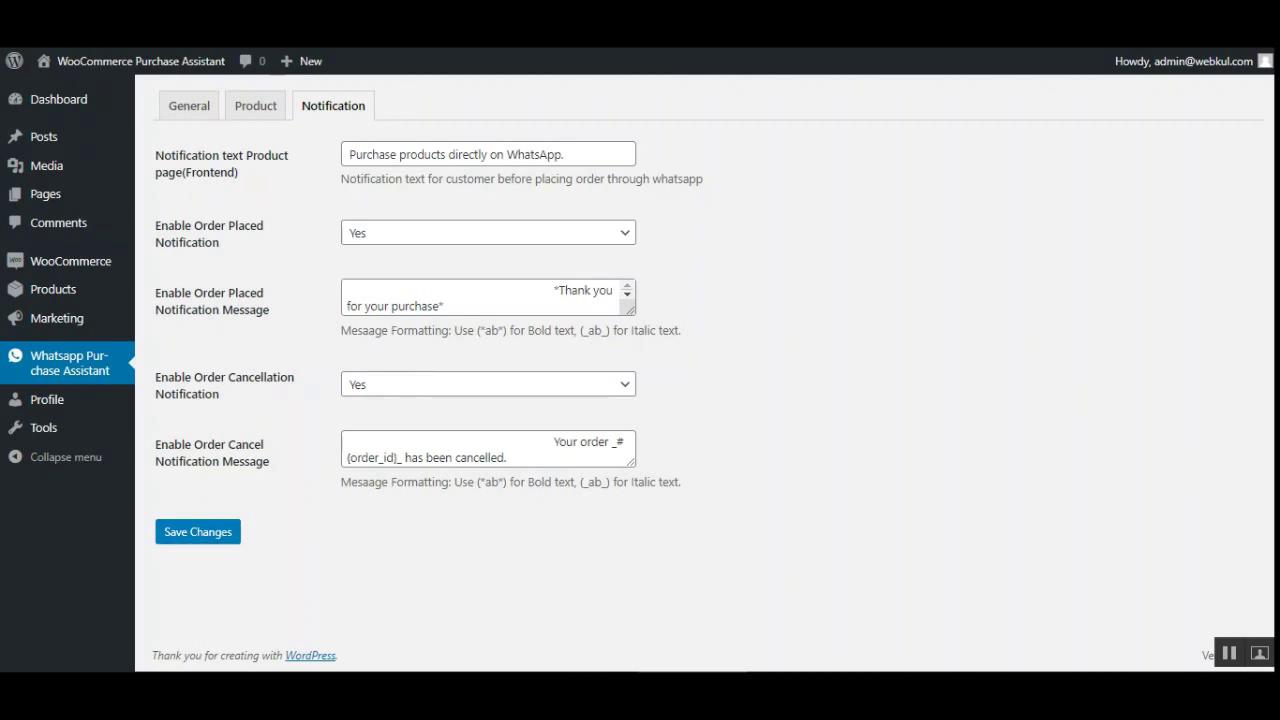
pyautogui.moveTo(572, 155); pyautogui.dragTo(305, 170)
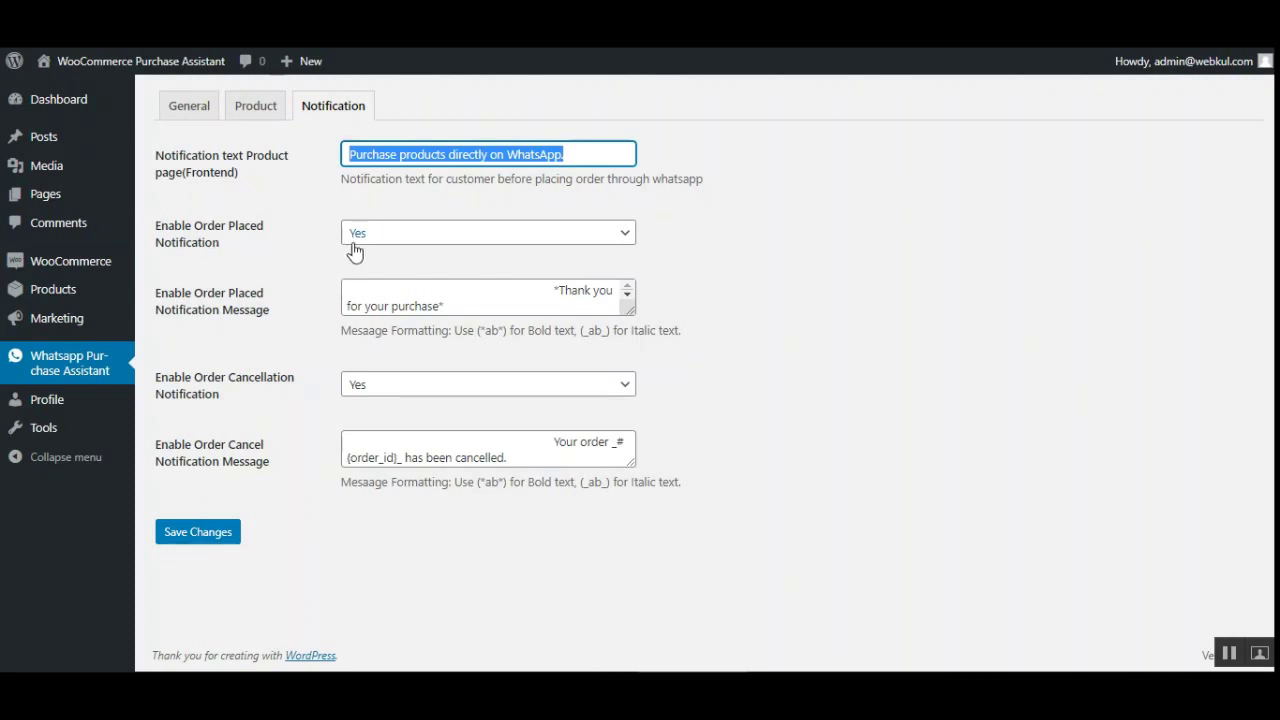
pyautogui.click(421, 232)
pyautogui.click(270, 243)
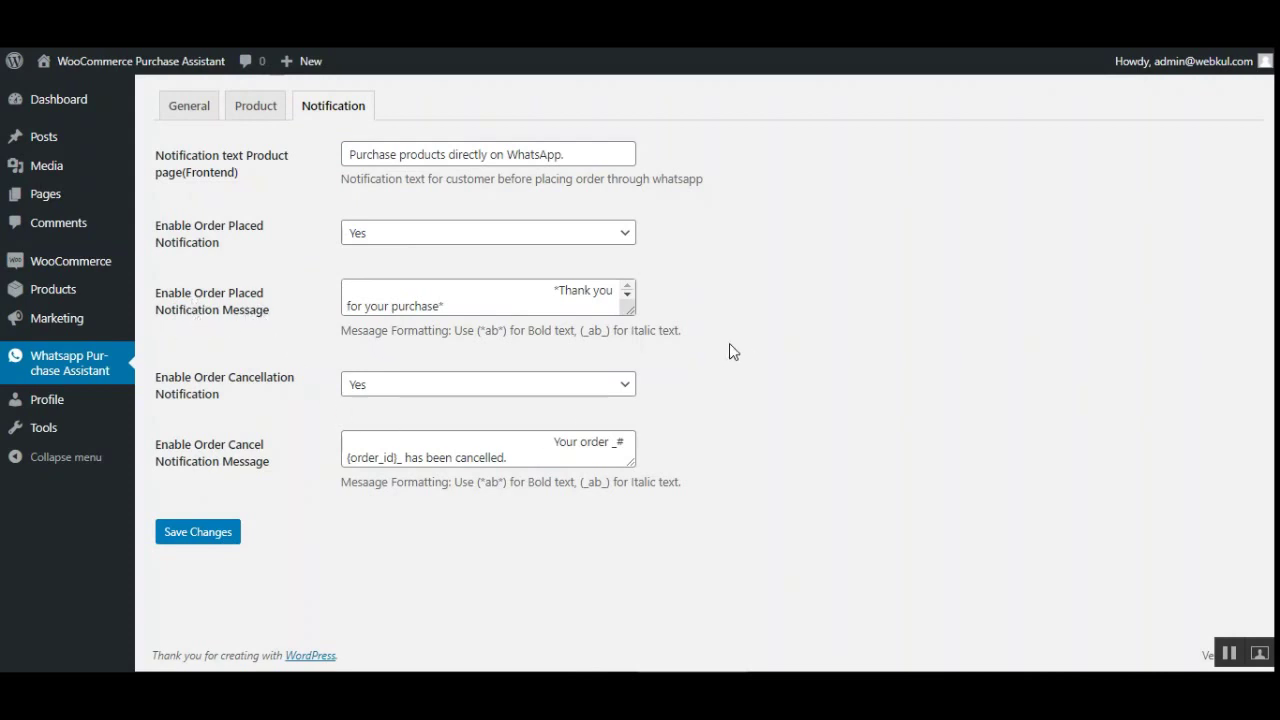
pyautogui.moveTo(549, 289); pyautogui.dragTo(445, 306)
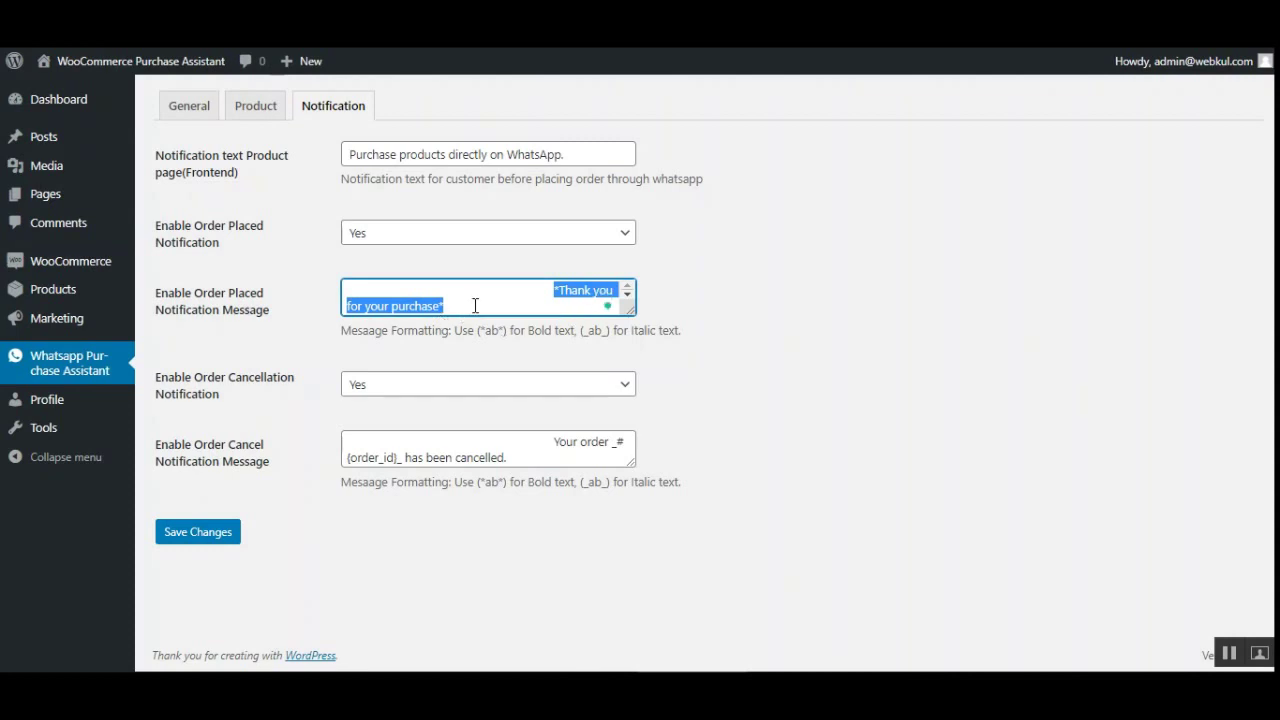
pyautogui.click(415, 357)
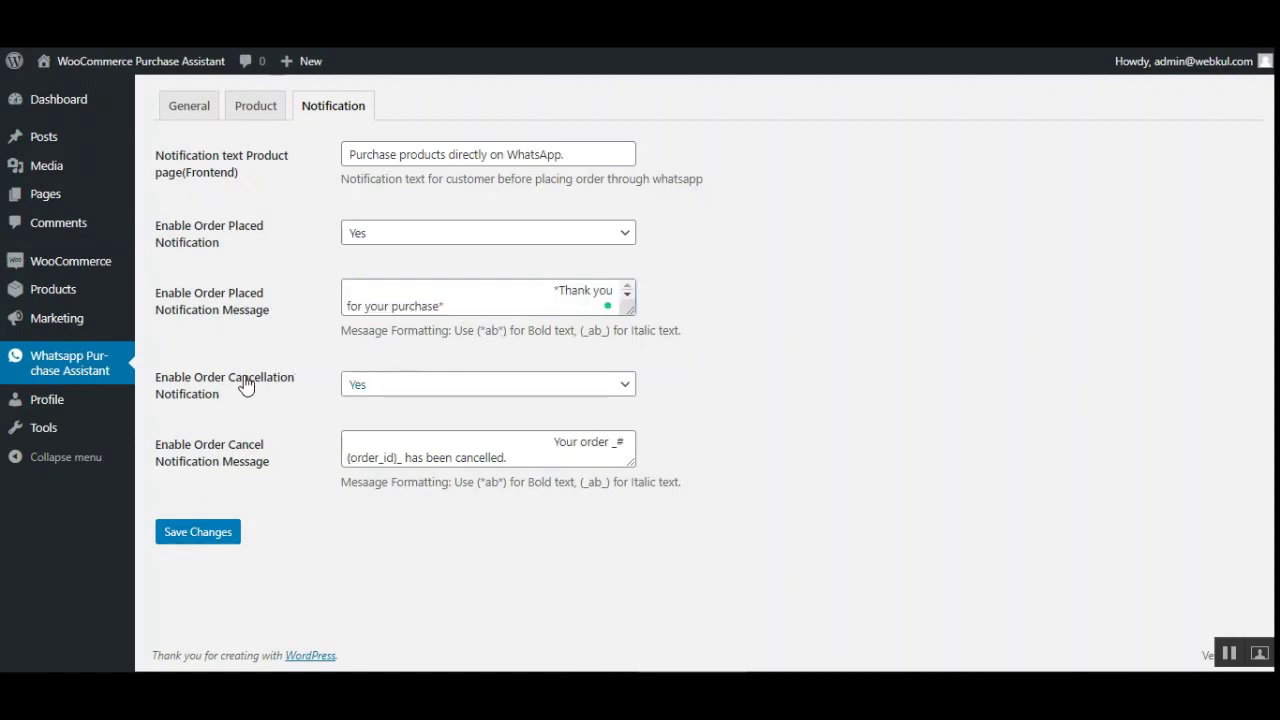
# - Examine the order cancellation notification setting and its cancel message text
pyautogui.click(176, 386)
pyautogui.moveTo(176, 386); pyautogui.dragTo(271, 391)
pyautogui.moveTo(190, 398); pyautogui.dragTo(266, 409)
pyautogui.moveTo(508, 458); pyautogui.dragTo(347, 458)
pyautogui.click(700, 456)
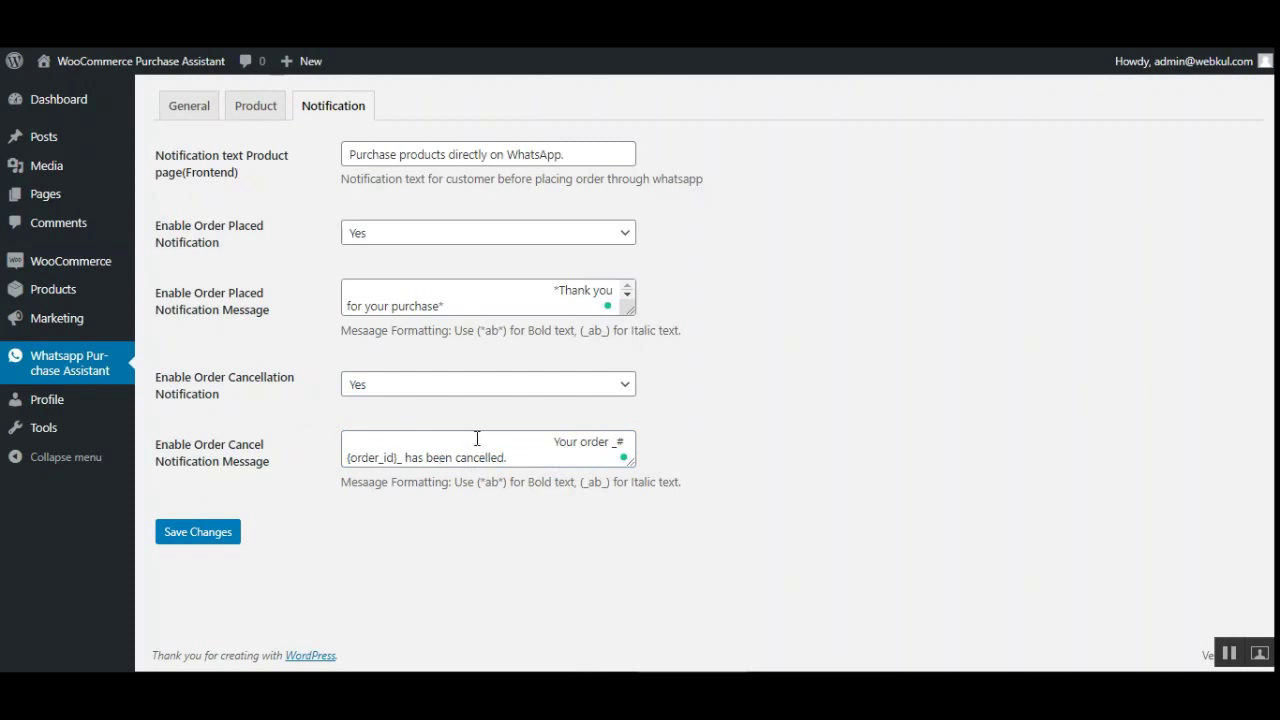